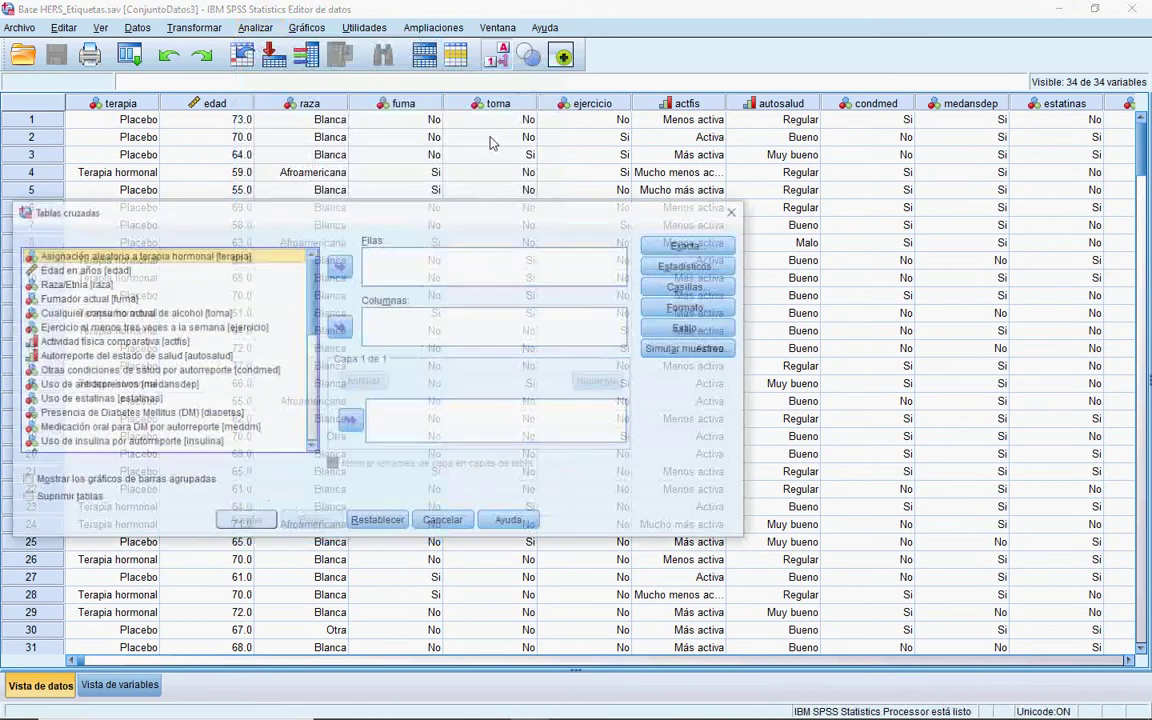
# Assign Fumador actual [fuma] to the rows and Autorreporte del estado de salud [autosalud] to the columns of the crosstab.
pyautogui.moveTo(391, 222); pyautogui.dragTo(566, 143)
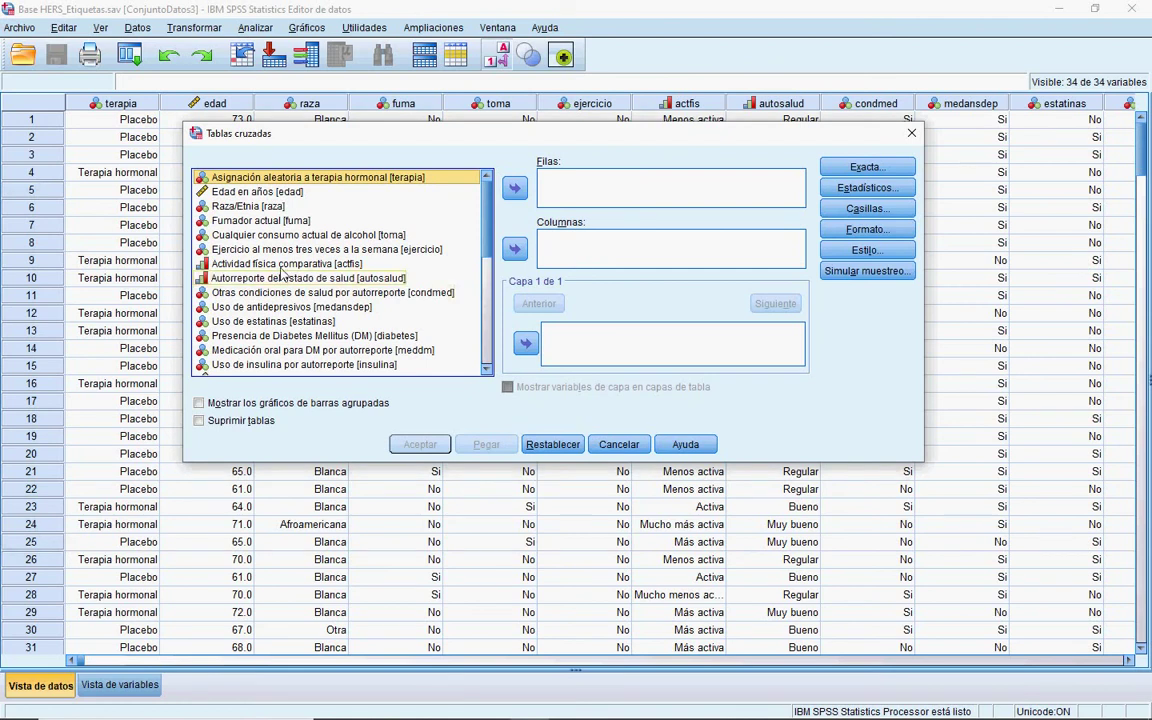
pyautogui.click(340, 220)
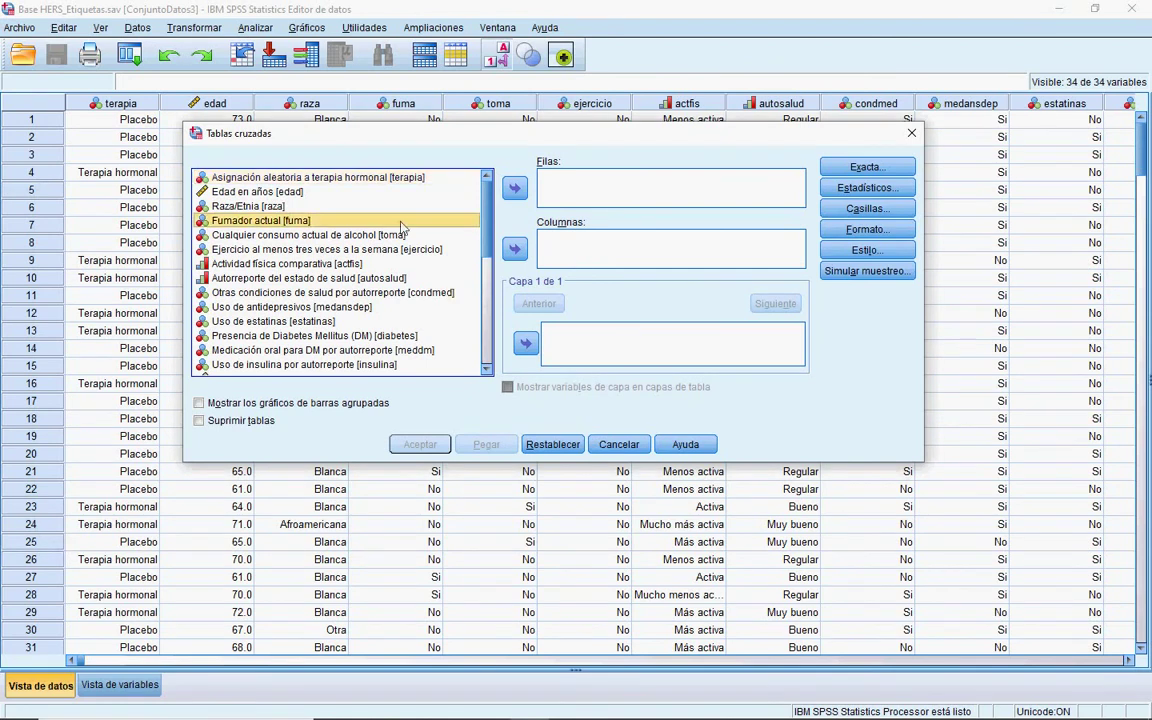
pyautogui.click(515, 188)
pyautogui.click(252, 263)
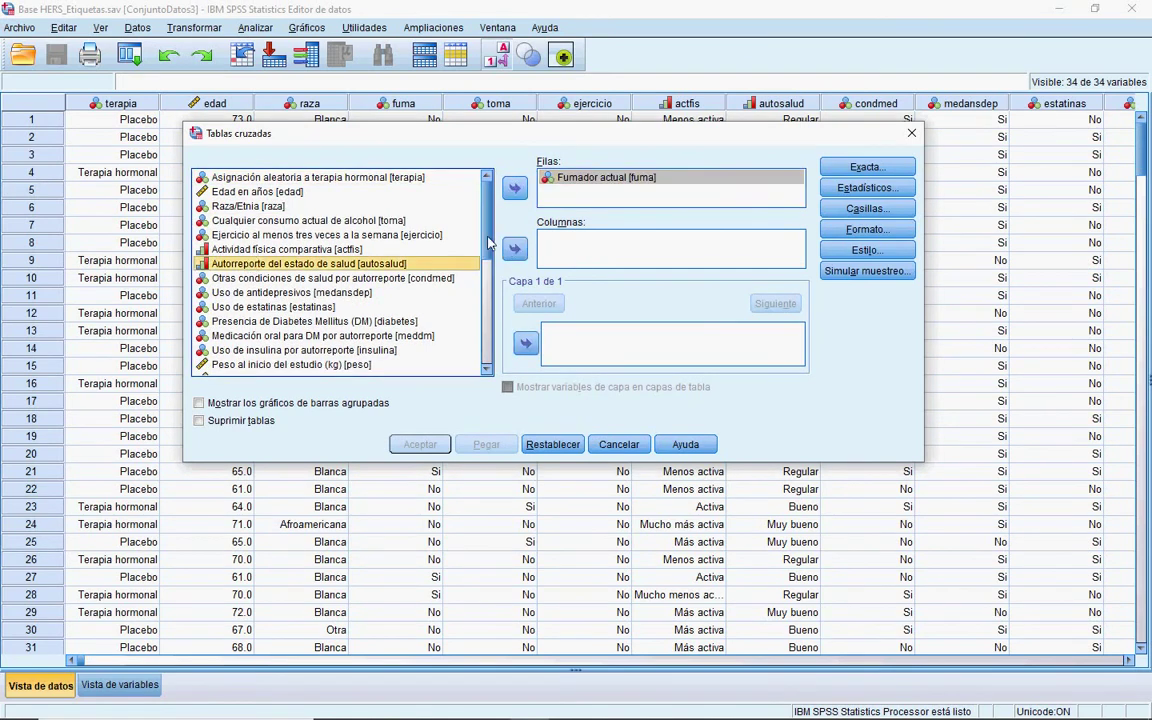
pyautogui.click(514, 248)
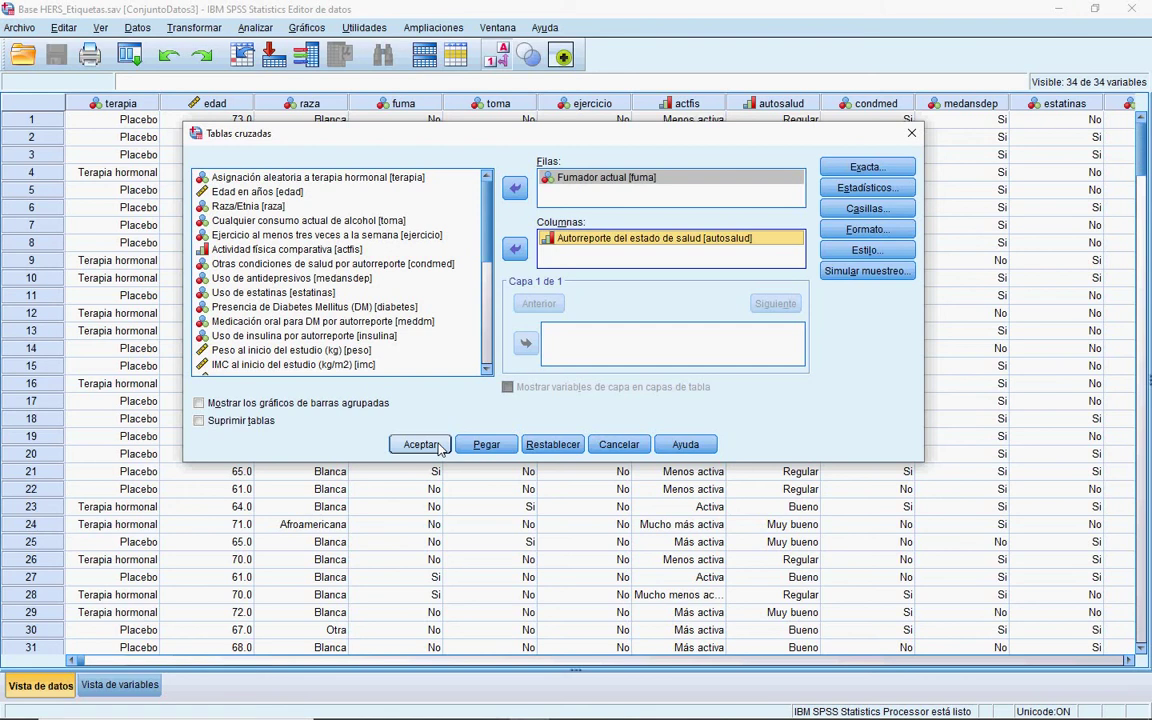
# Add row percentages to the crosstab cells alongside the observed counts and run the crosstab.
pyautogui.click(876, 215)
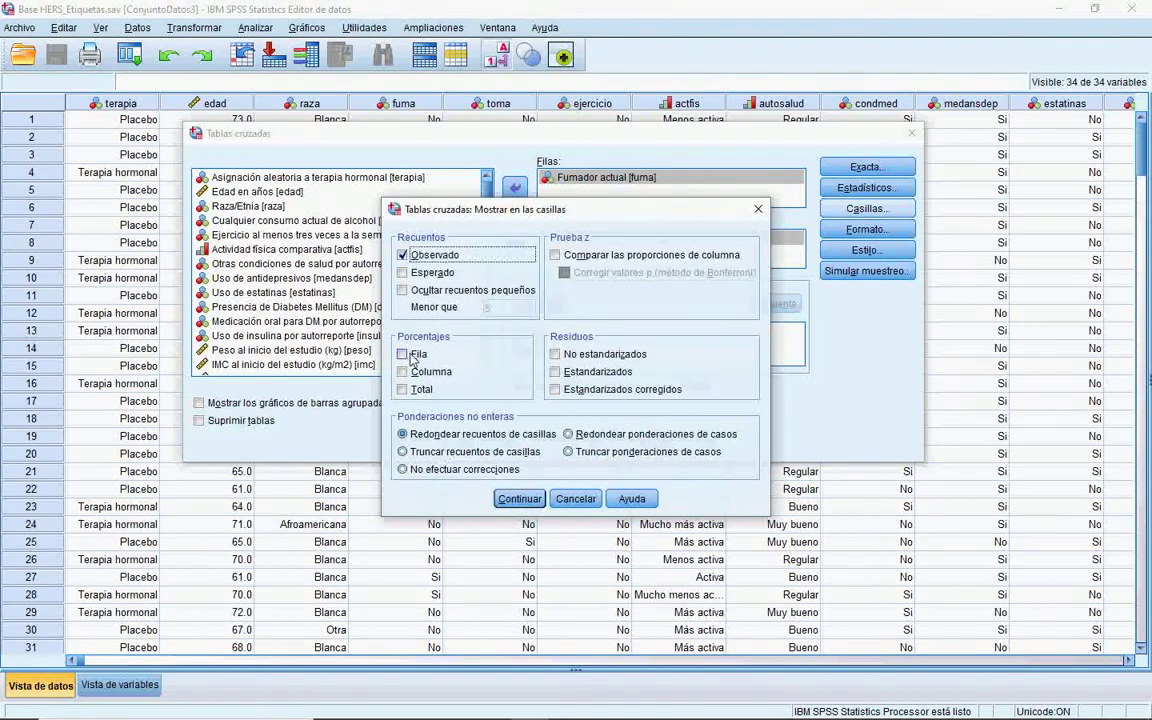
pyautogui.click(403, 355)
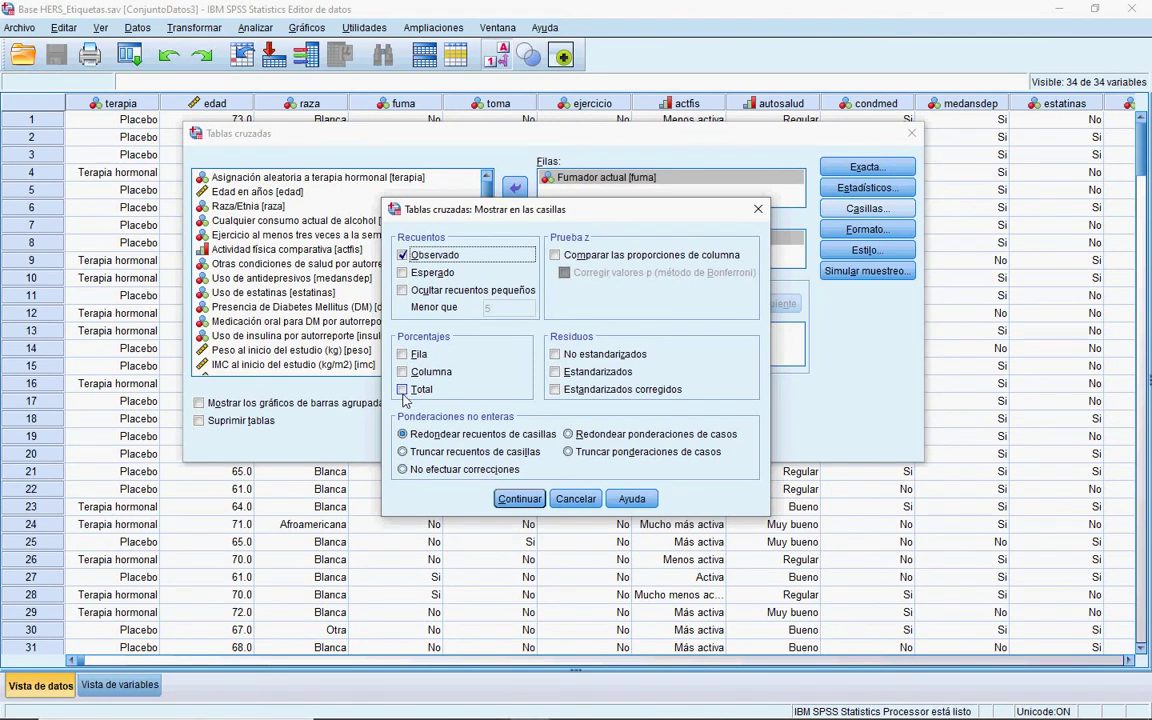
pyautogui.click(403, 354)
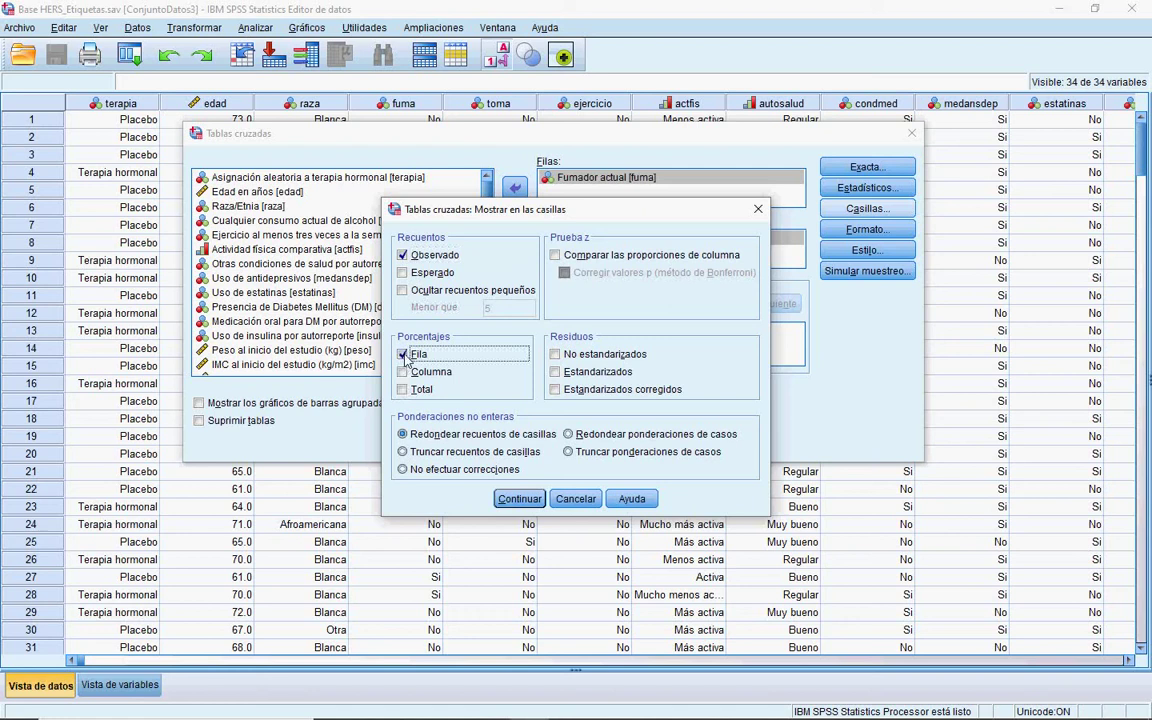
pyautogui.click(519, 498)
pyautogui.click(421, 447)
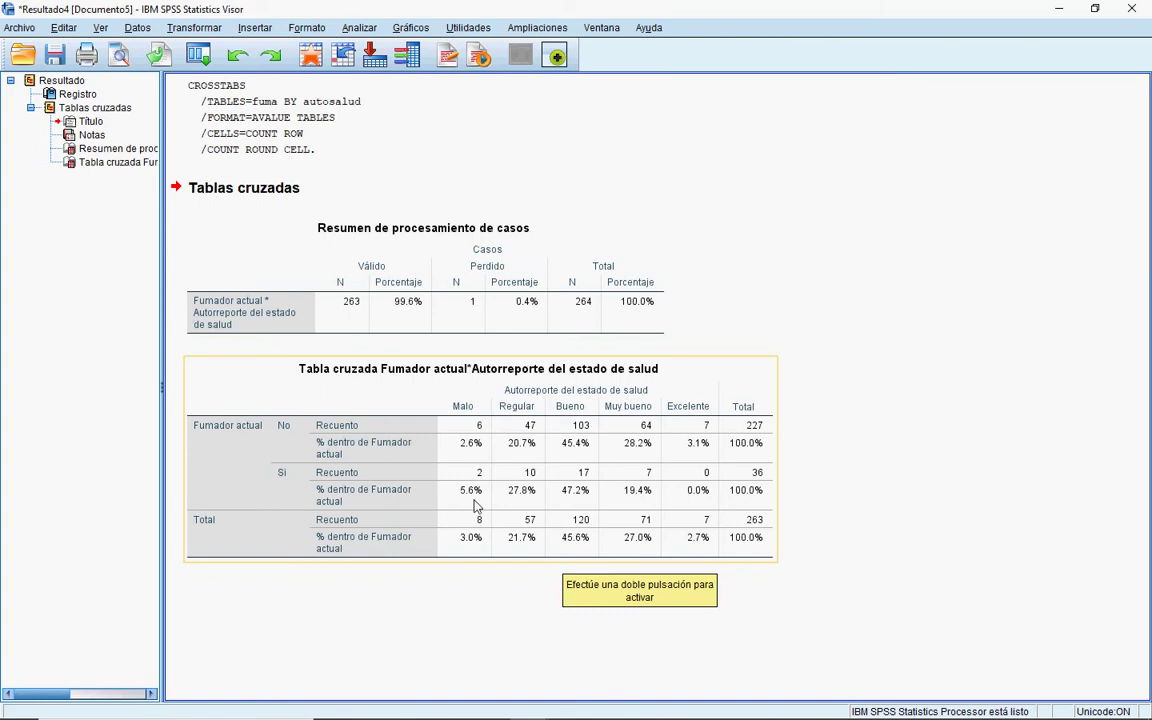
# Run the same crosstab again with column percentages instead of row percentages.
pyautogui.click(368, 28)
pyautogui.moveTo(520, 67)
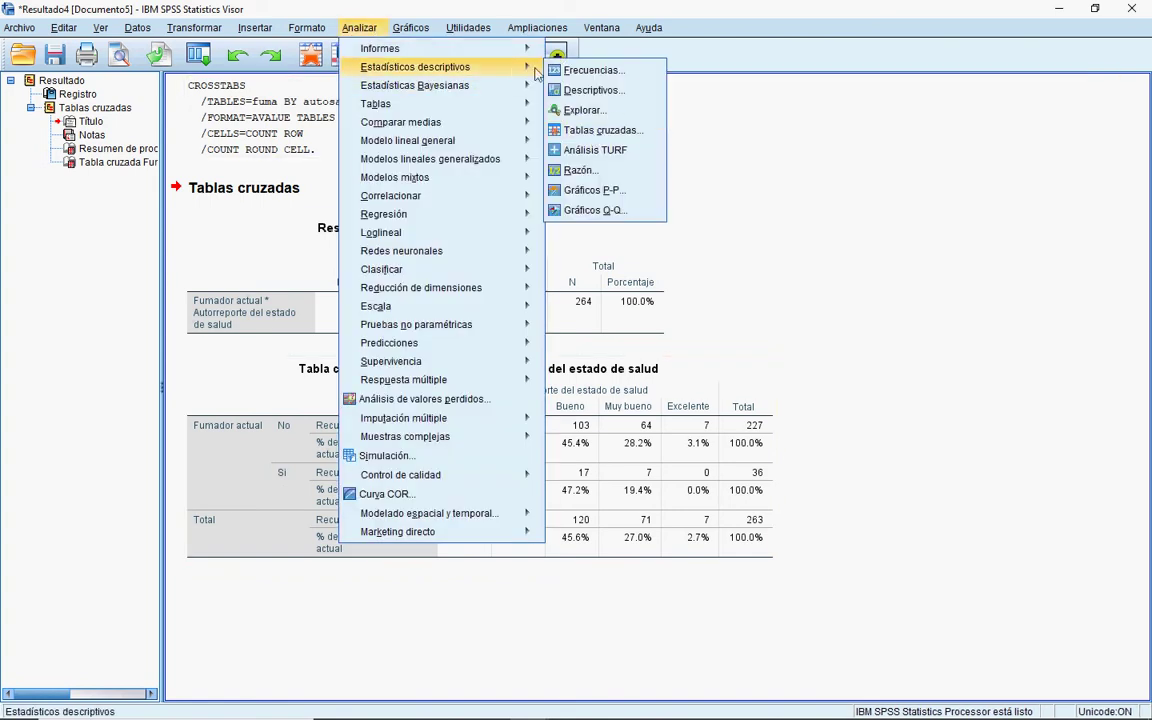
pyautogui.click(594, 131)
pyautogui.click(866, 209)
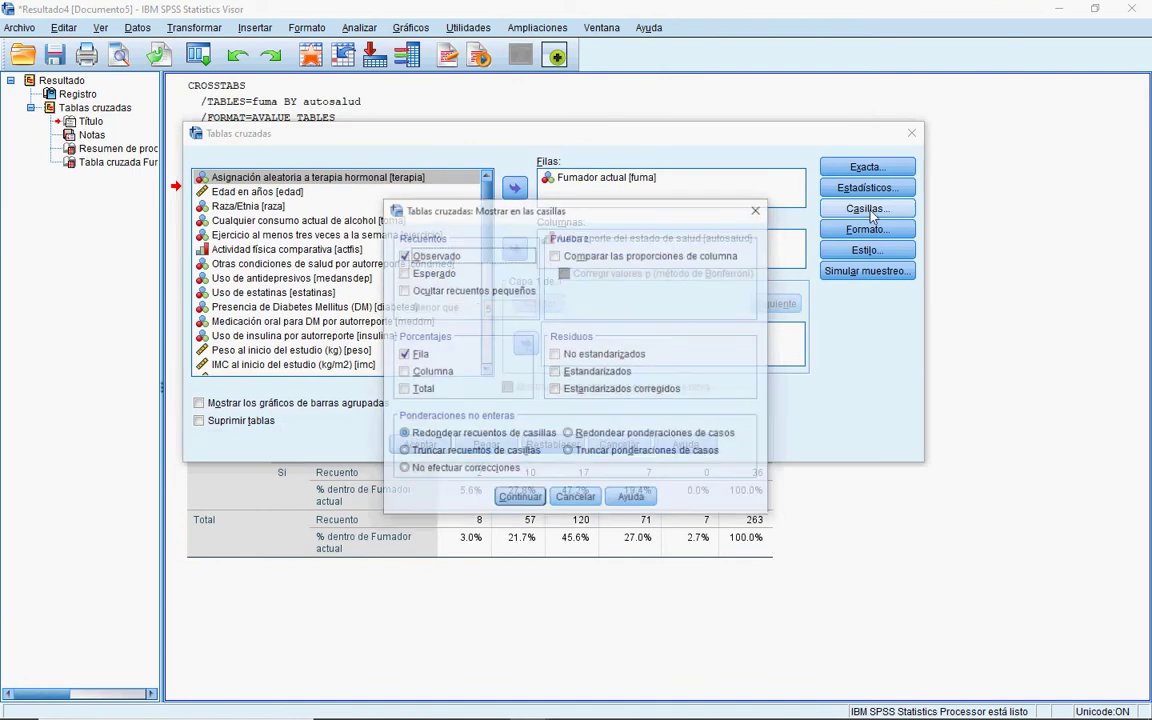
pyautogui.click(404, 354)
pyautogui.click(404, 372)
pyautogui.click(519, 499)
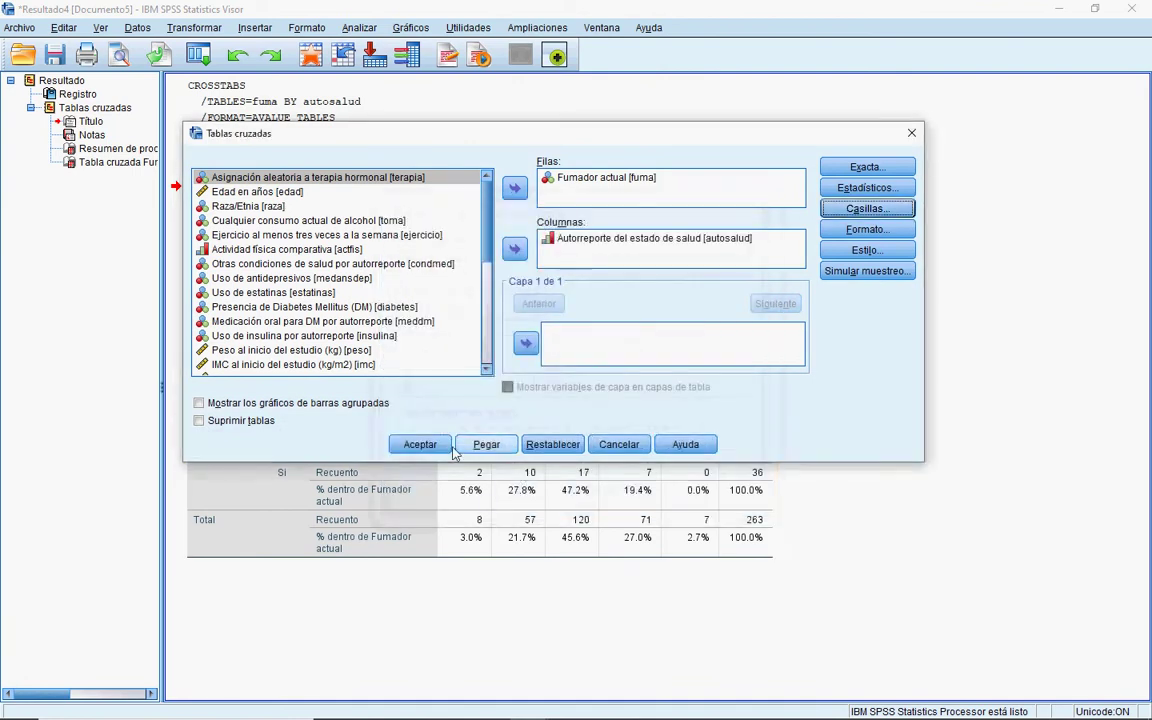
pyautogui.click(420, 444)
pyautogui.scroll(-1, 743, 362)
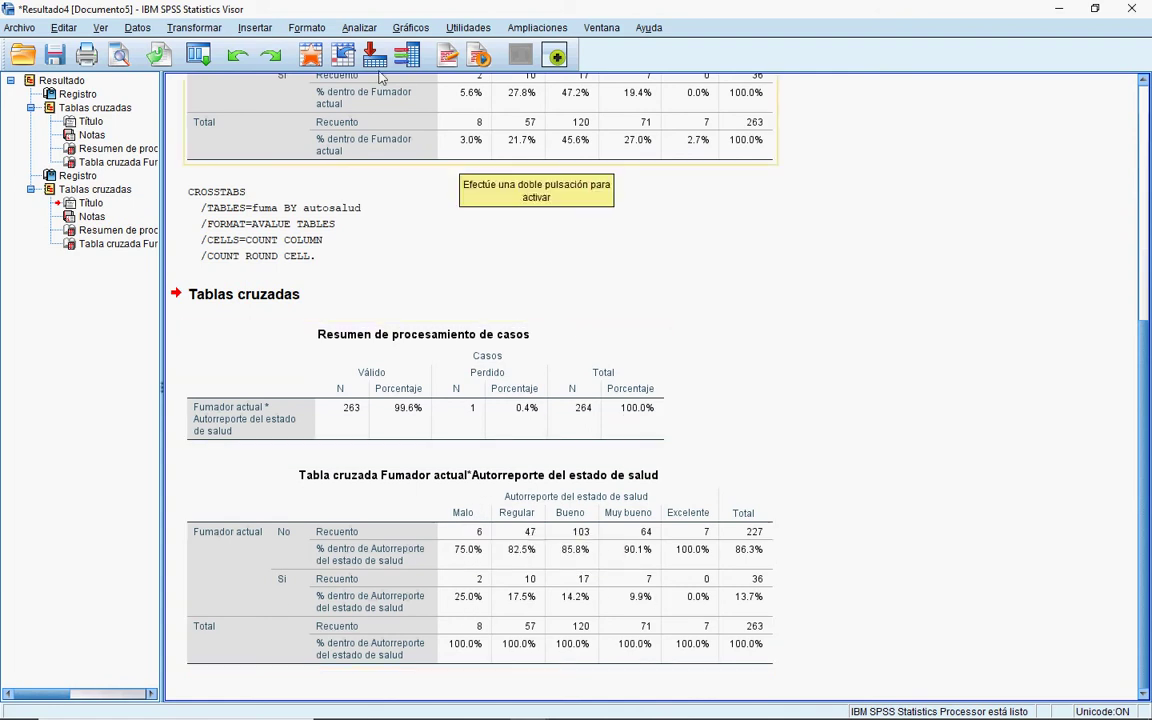
# Run the crosstab once more with total percentages instead of column percentages.
pyautogui.click(358, 28)
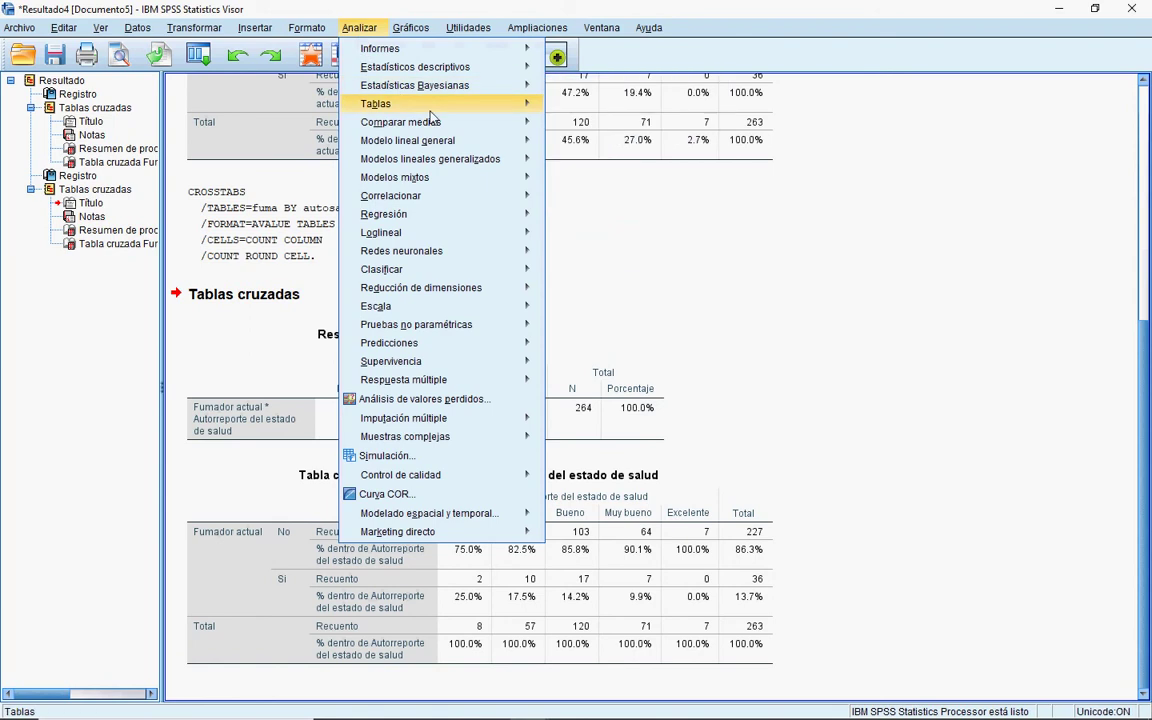
pyautogui.moveTo(503, 68)
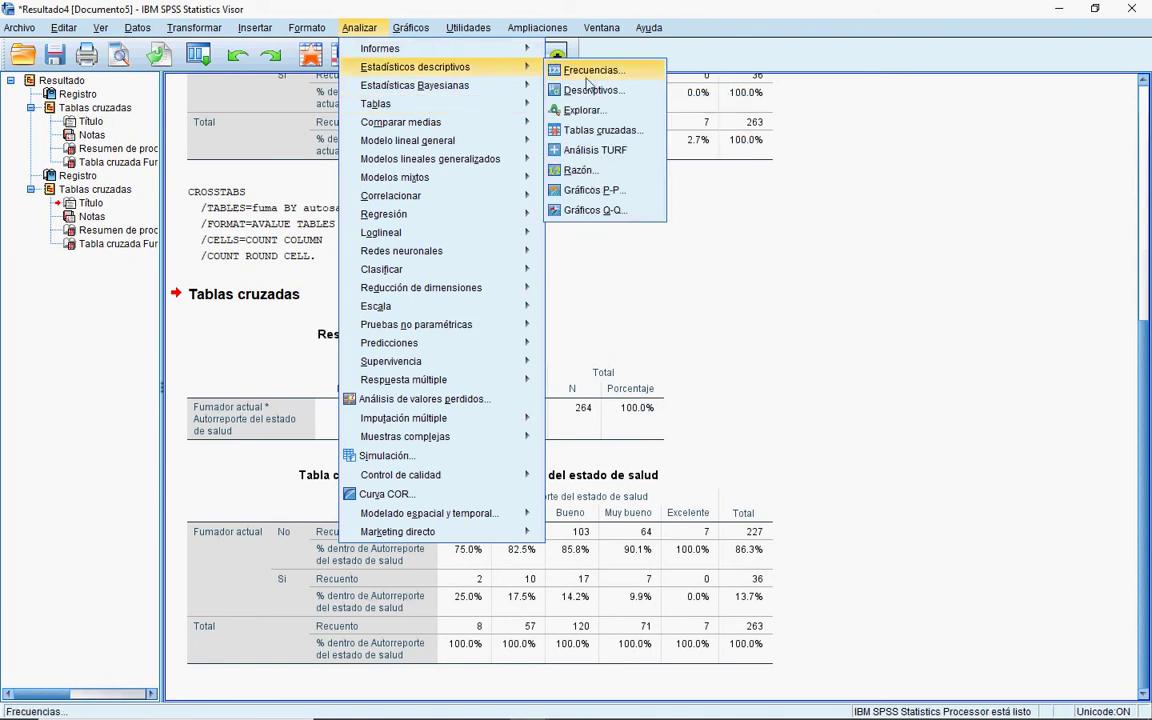
pyautogui.click(610, 131)
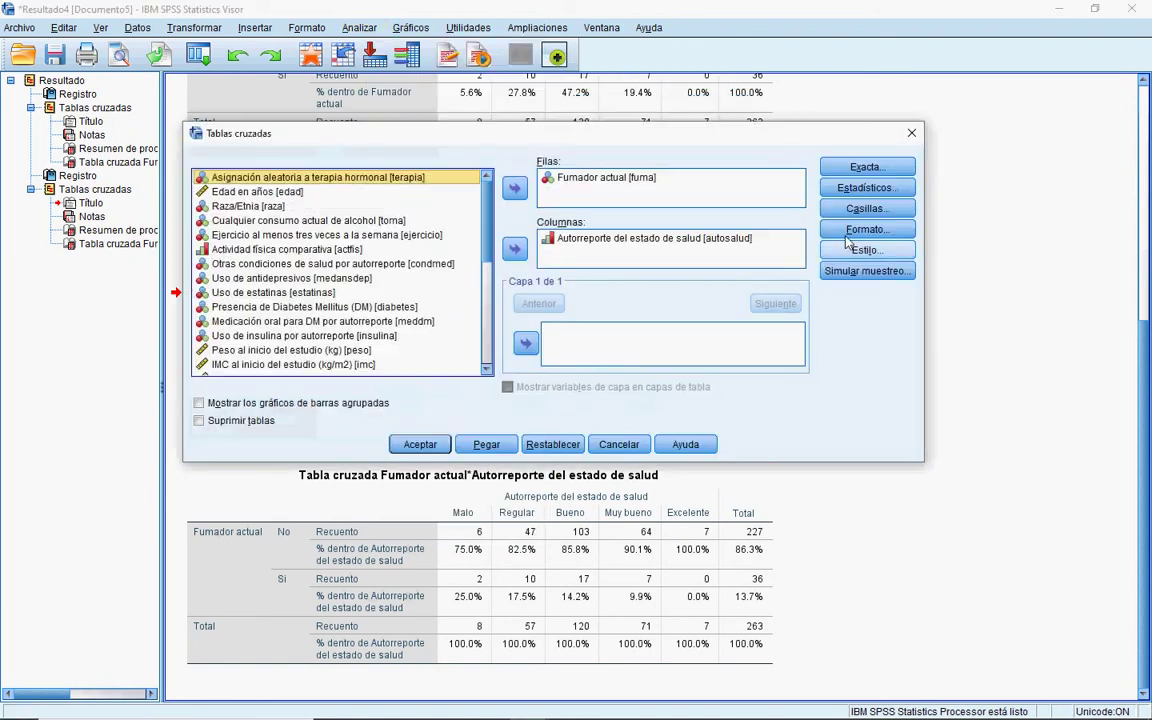
pyautogui.click(866, 208)
pyautogui.click(403, 389)
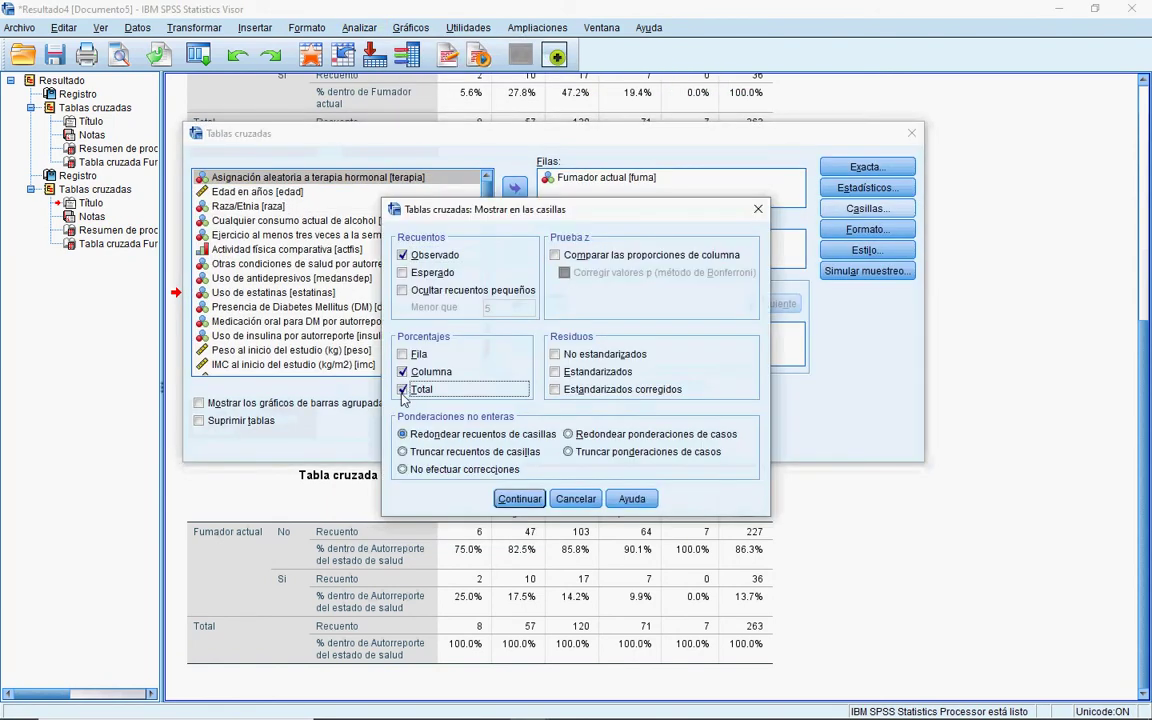
pyautogui.click(403, 371)
pyautogui.click(505, 499)
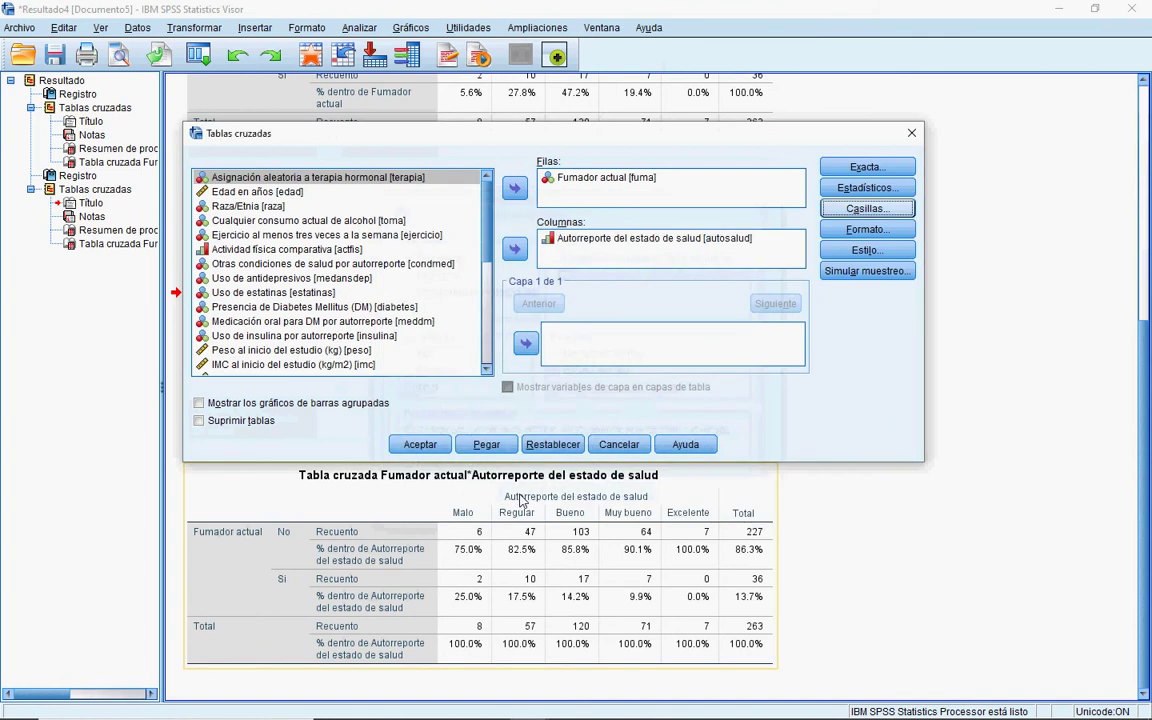
pyautogui.click(420, 445)
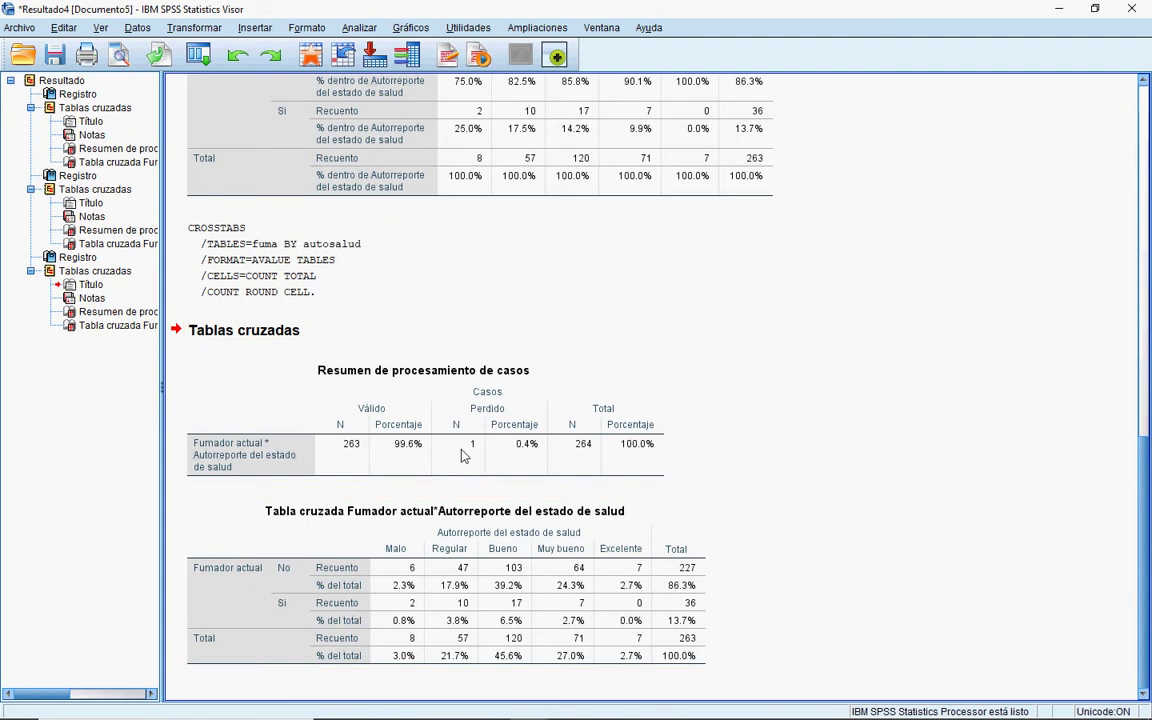
# Create a clustered bar chart of counts with Autorreporte del estado de salud on the X axis, clustered by Fumador actual.
pyautogui.click(413, 30)
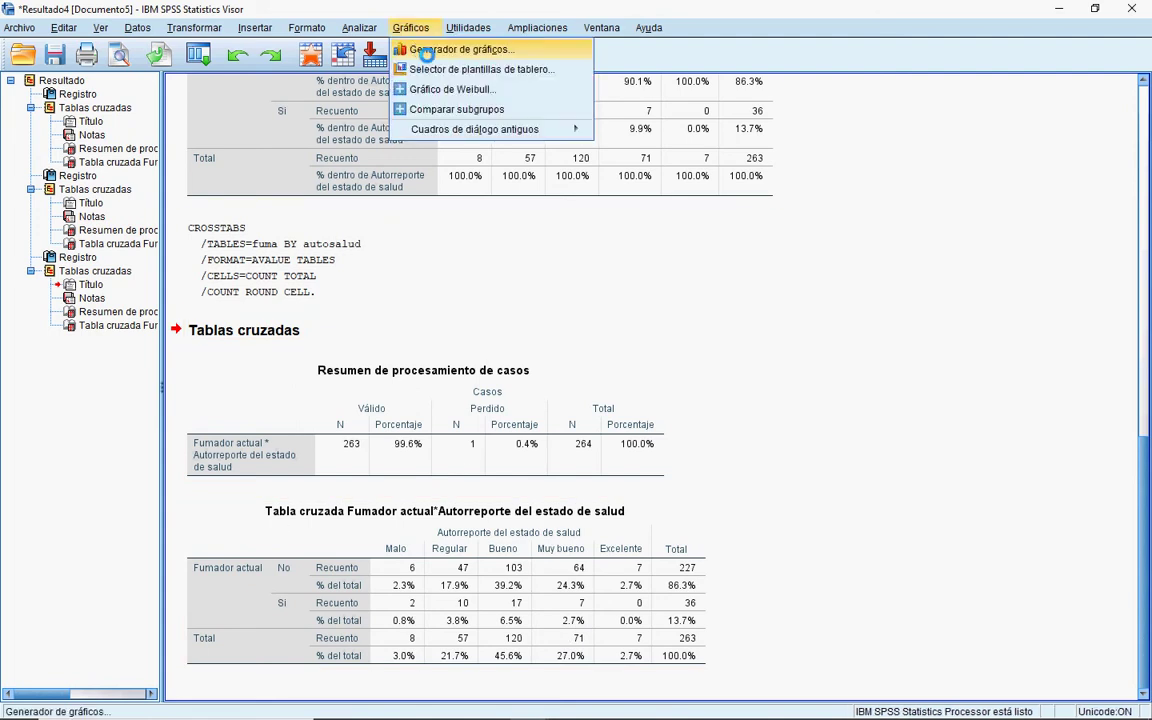
pyautogui.click(425, 52)
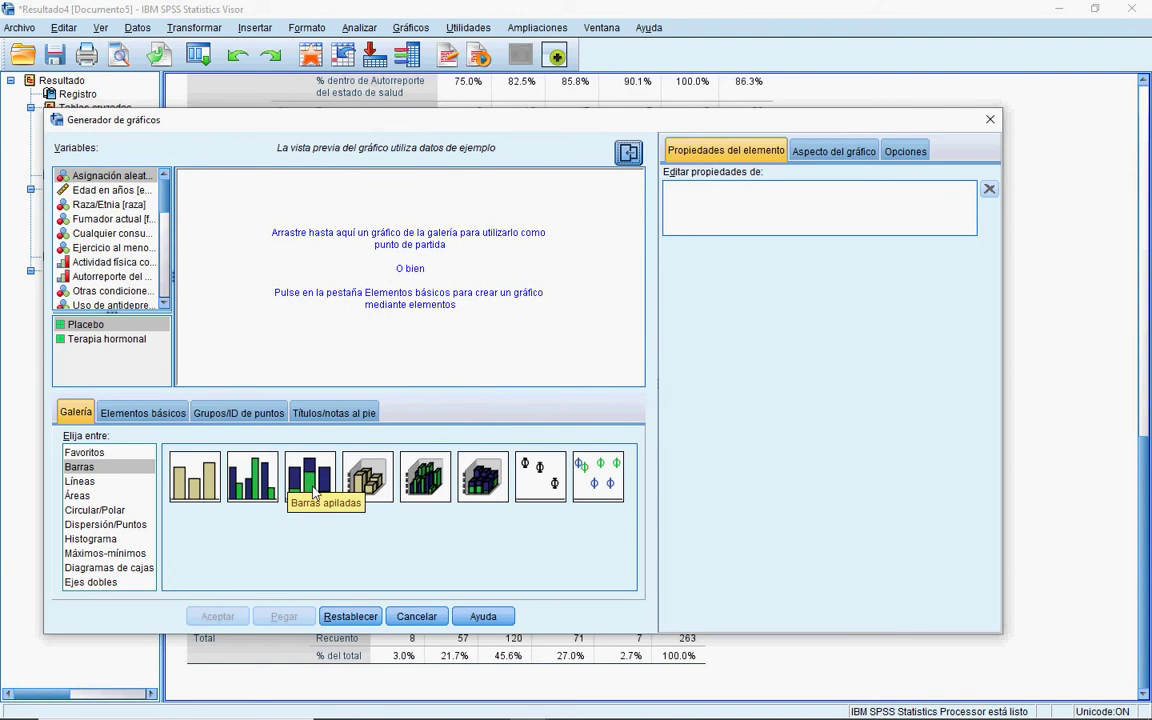
pyautogui.moveTo(257, 481); pyautogui.dragTo(375, 342)
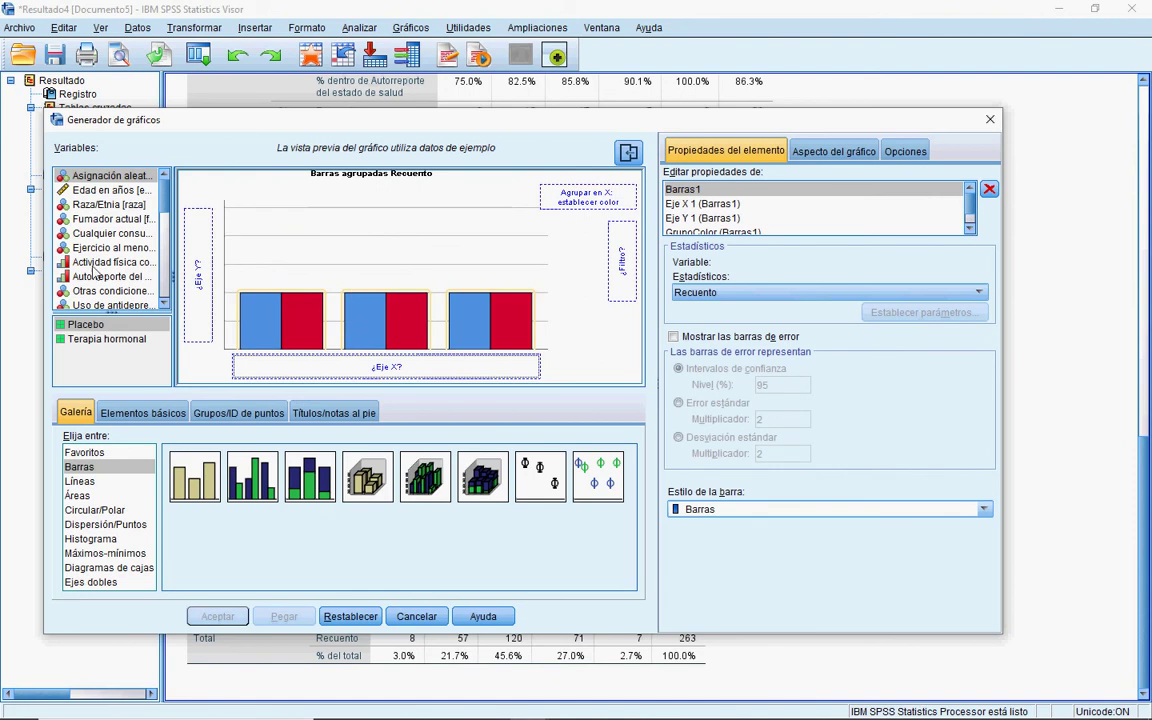
pyautogui.moveTo(95, 279); pyautogui.dragTo(365, 370)
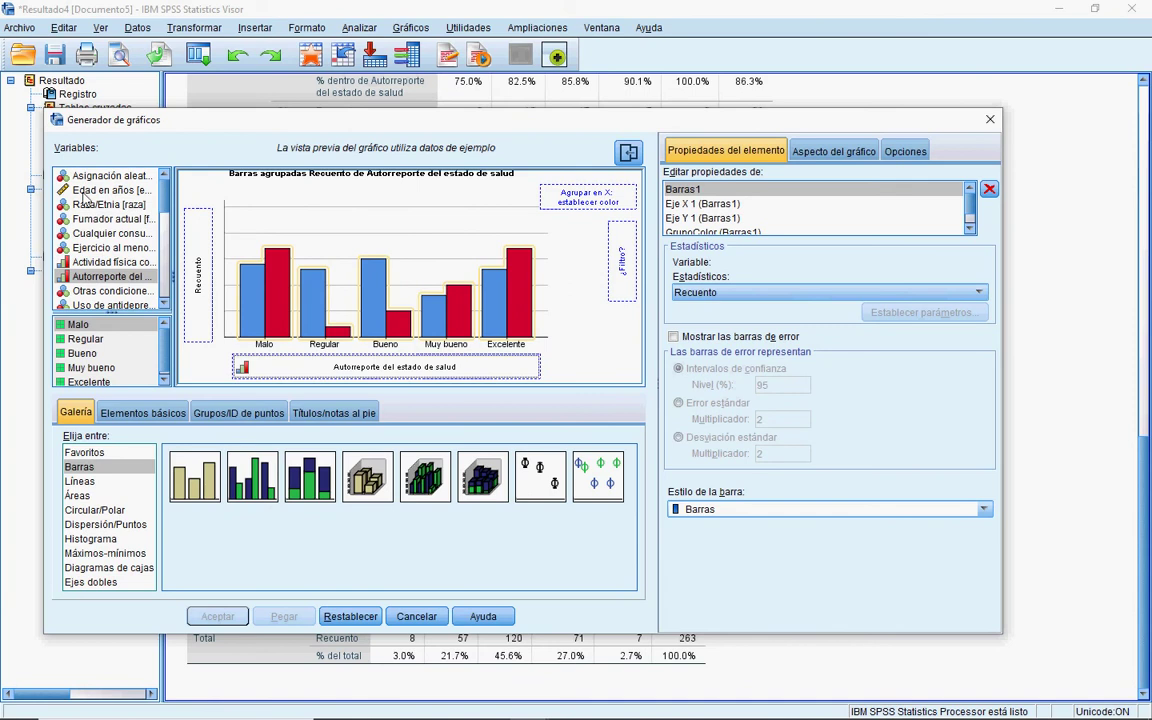
pyautogui.moveTo(97, 220); pyautogui.dragTo(598, 201)
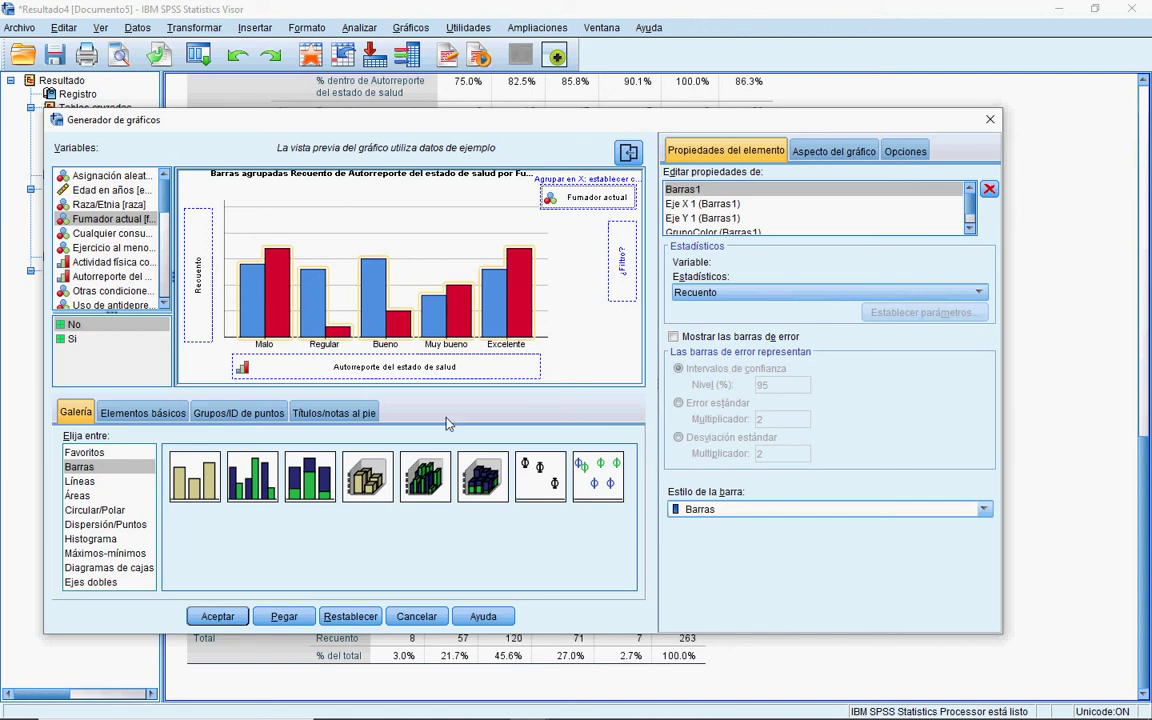
pyautogui.click(207, 617)
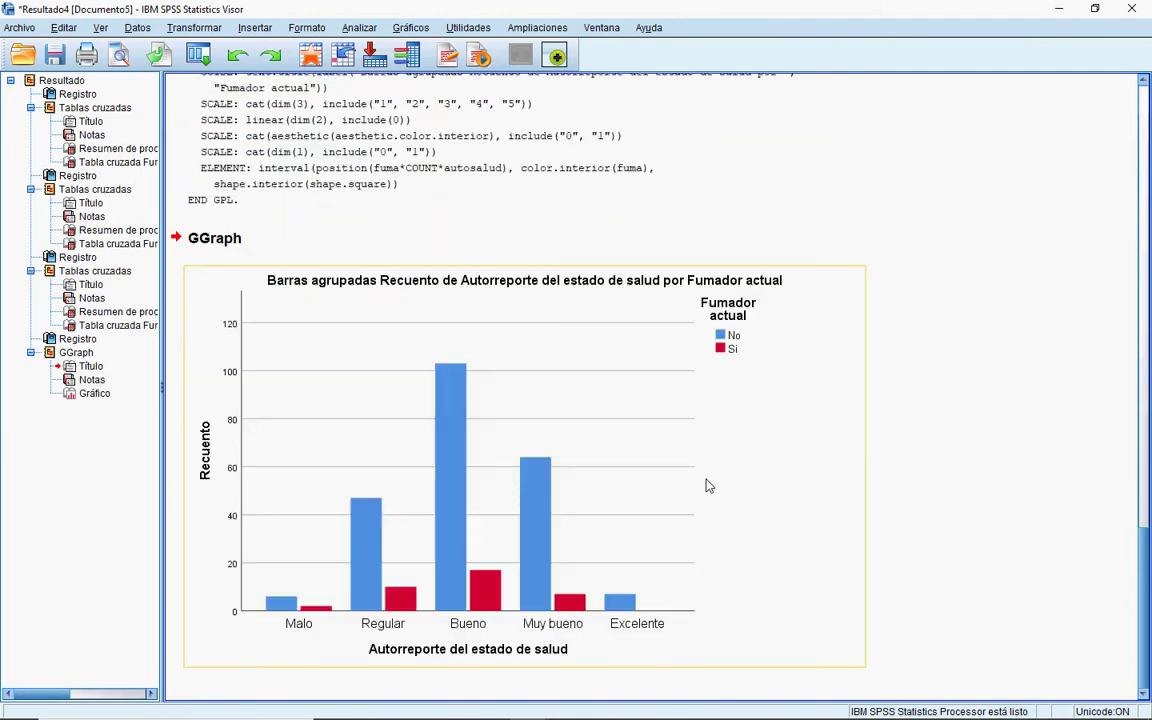
# Open the clustered bar chart for editing and show data labels on its bars.
pyautogui.click(585, 406)
pyautogui.doubleClick(584, 406)
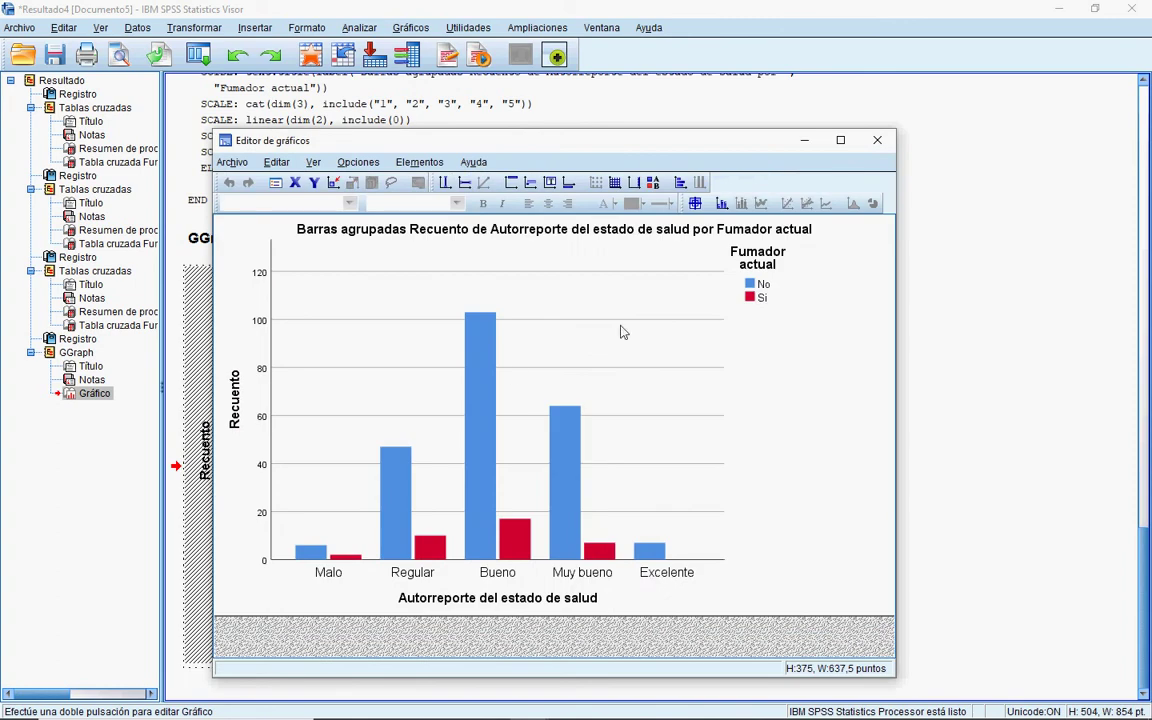
pyautogui.click(723, 204)
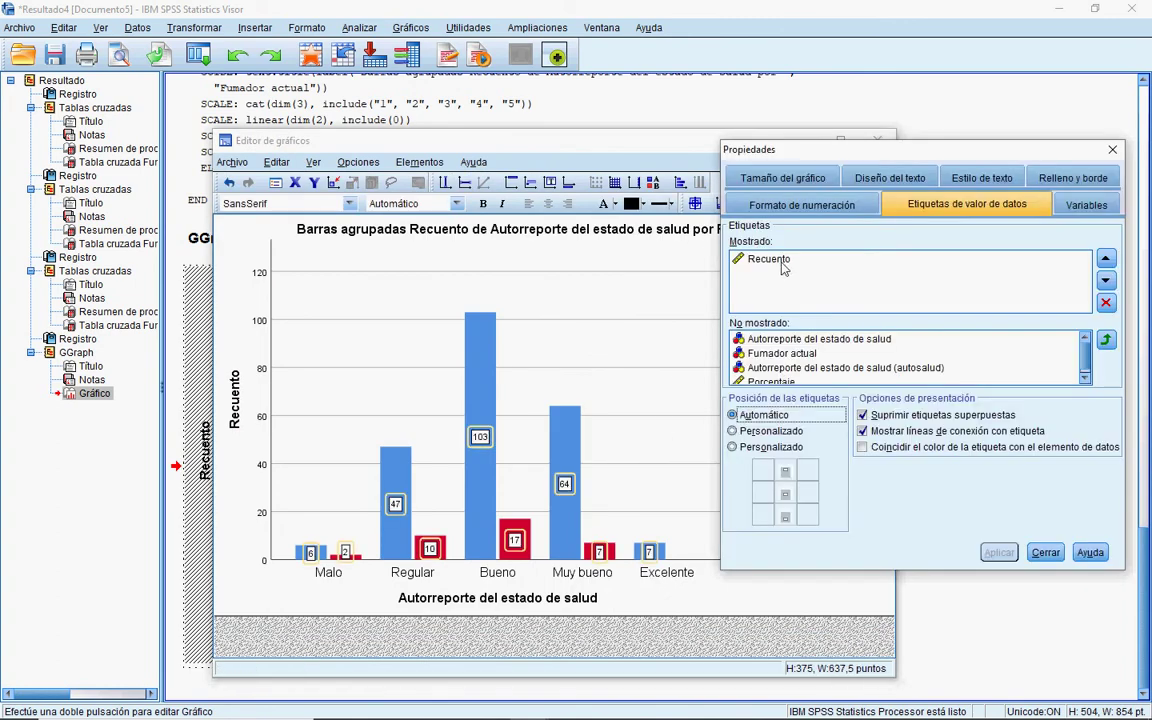
# Replace Recuento with Porcentaje as the value shown in the bar labels, apply it and close the chart editor.
pyautogui.click(784, 263)
pyautogui.click(1106, 304)
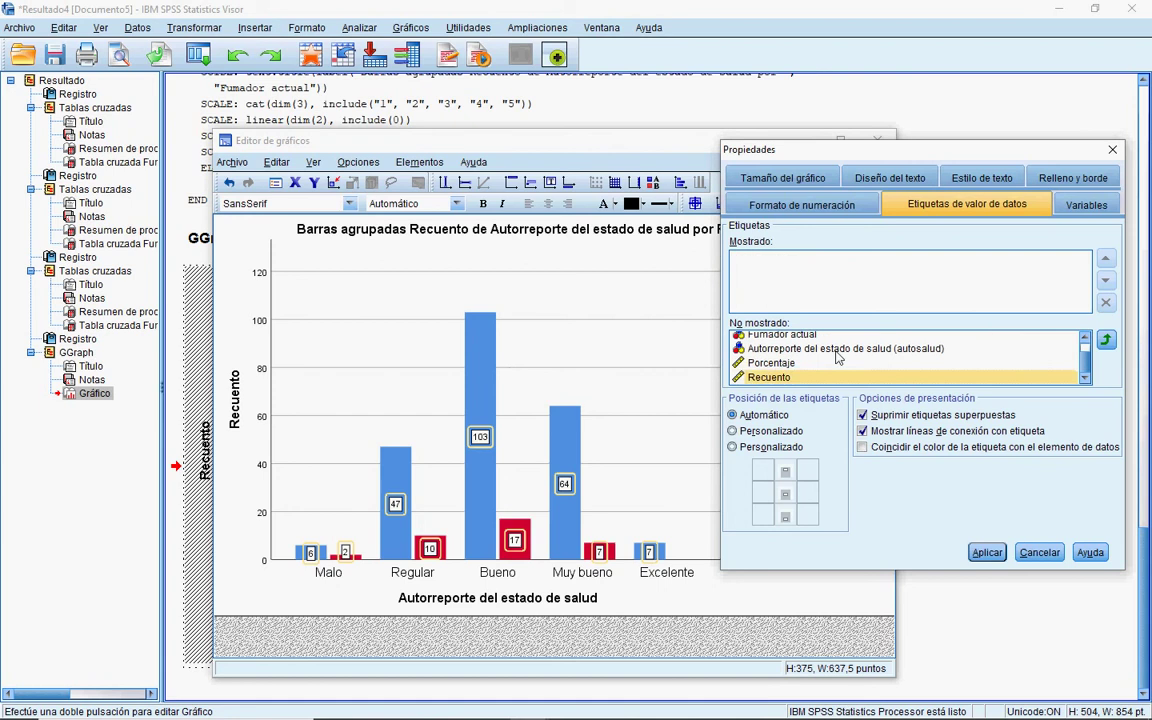
pyautogui.click(790, 363)
pyautogui.click(1106, 340)
pyautogui.click(982, 552)
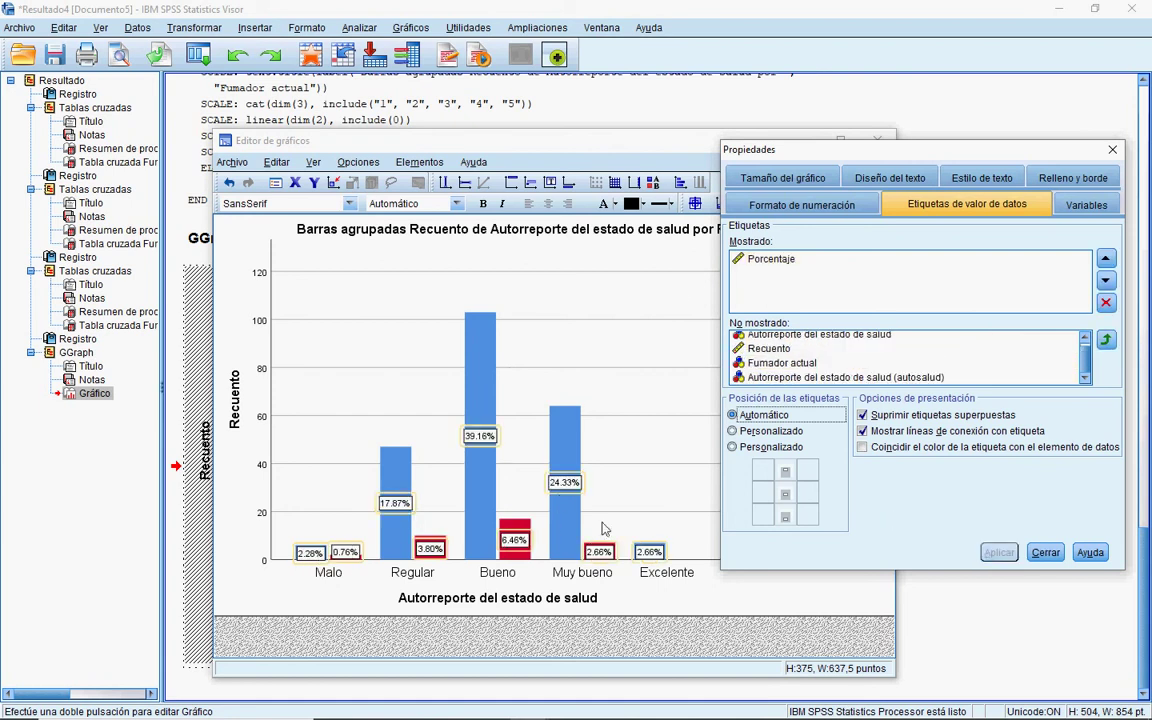
pyautogui.click(1112, 149)
pyautogui.click(884, 145)
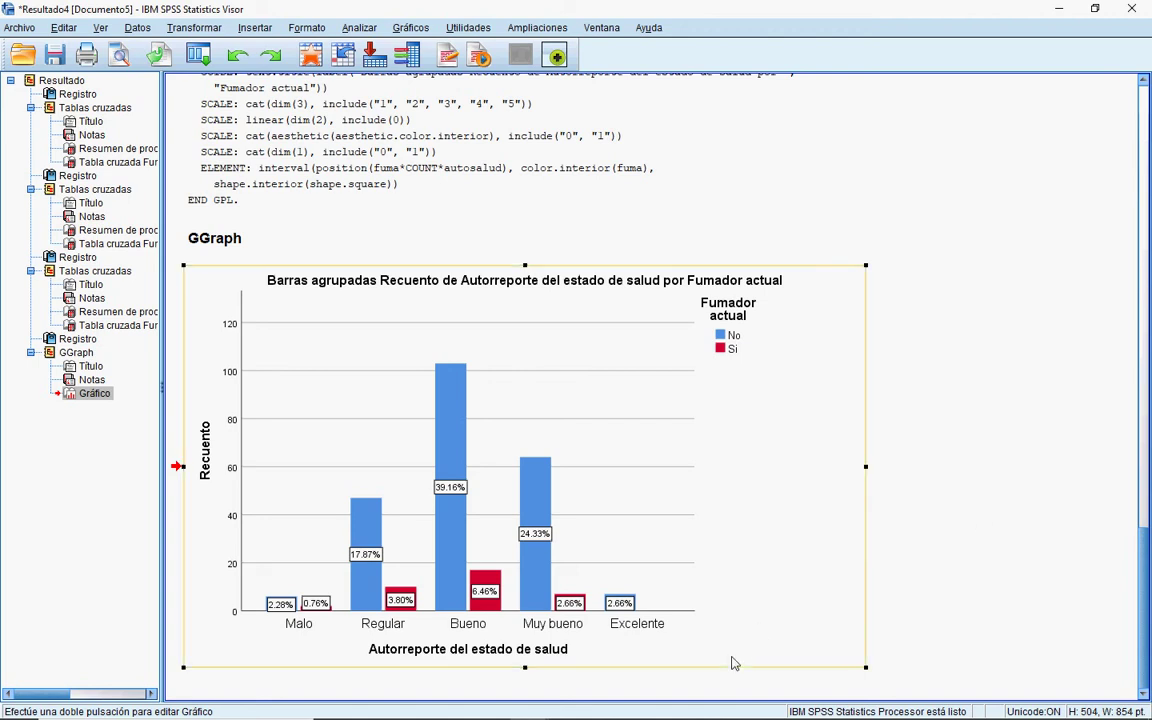
# Start a custom table with baseline Peso and IMC (al inicio del estudio) as rows and Fumador actual as columns.
pyautogui.click(357, 28)
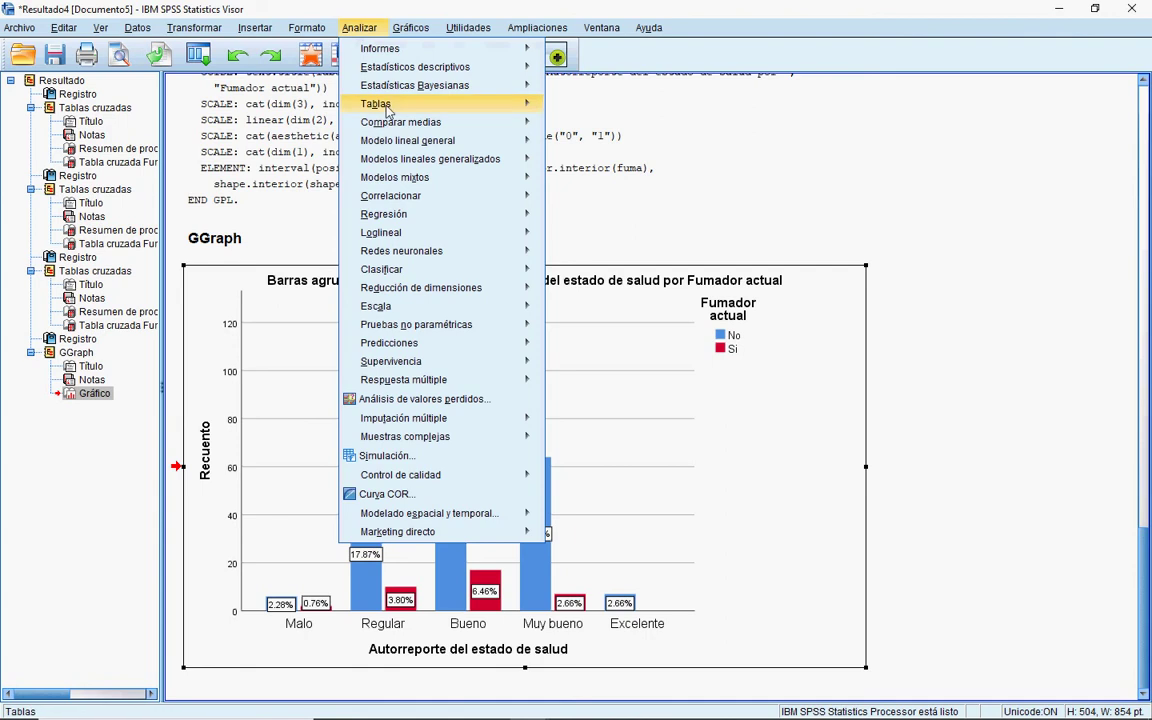
pyautogui.moveTo(522, 110)
pyautogui.click(584, 107)
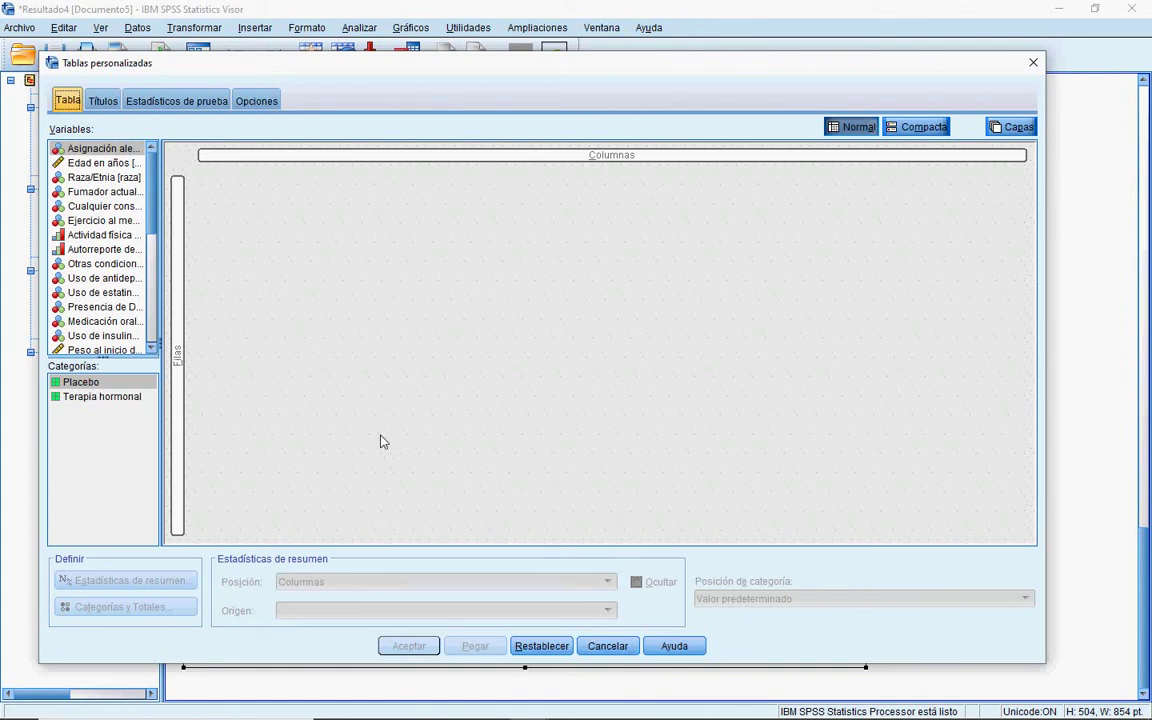
pyautogui.scroll(-3, 135, 215)
pyautogui.moveTo(97, 220); pyautogui.dragTo(177, 224)
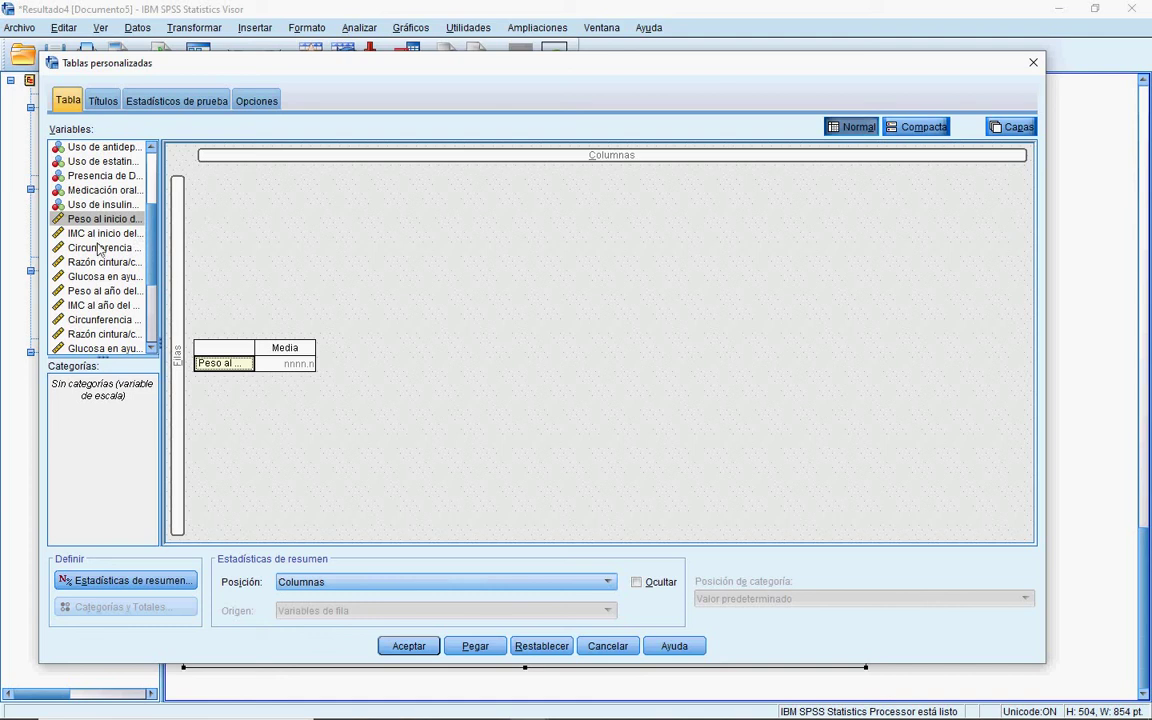
pyautogui.moveTo(80, 231); pyautogui.dragTo(226, 376)
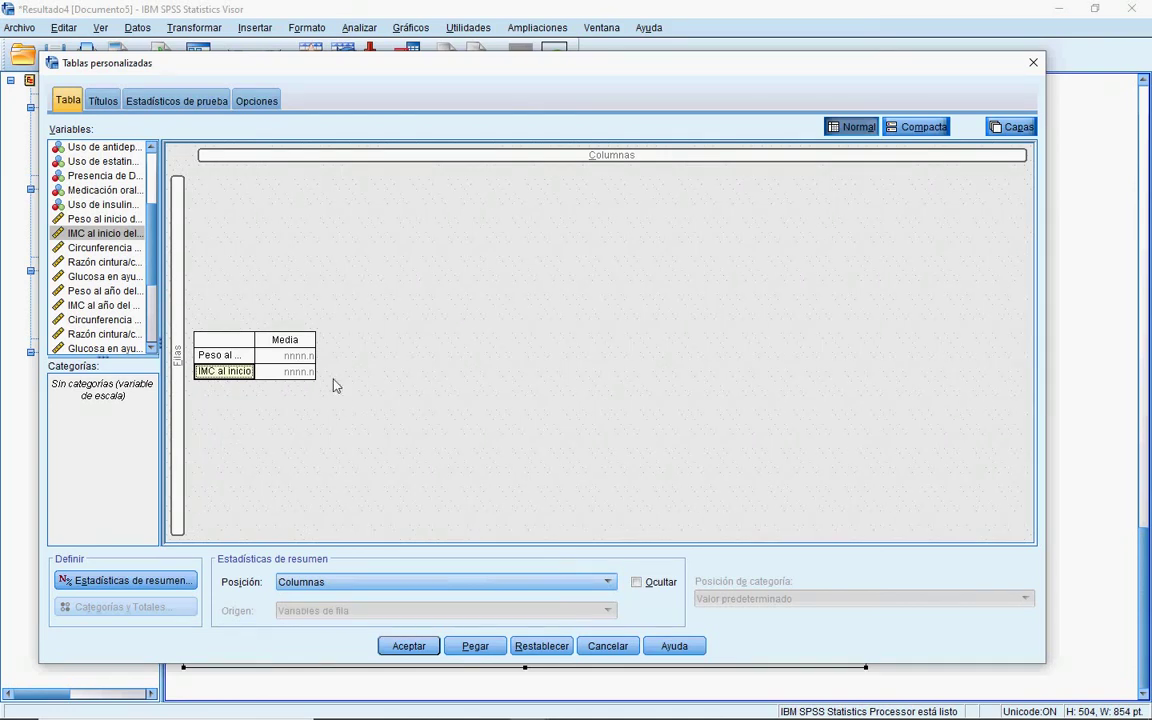
pyautogui.scroll(3, 147, 268)
pyautogui.moveTo(97, 196); pyautogui.dragTo(418, 160)
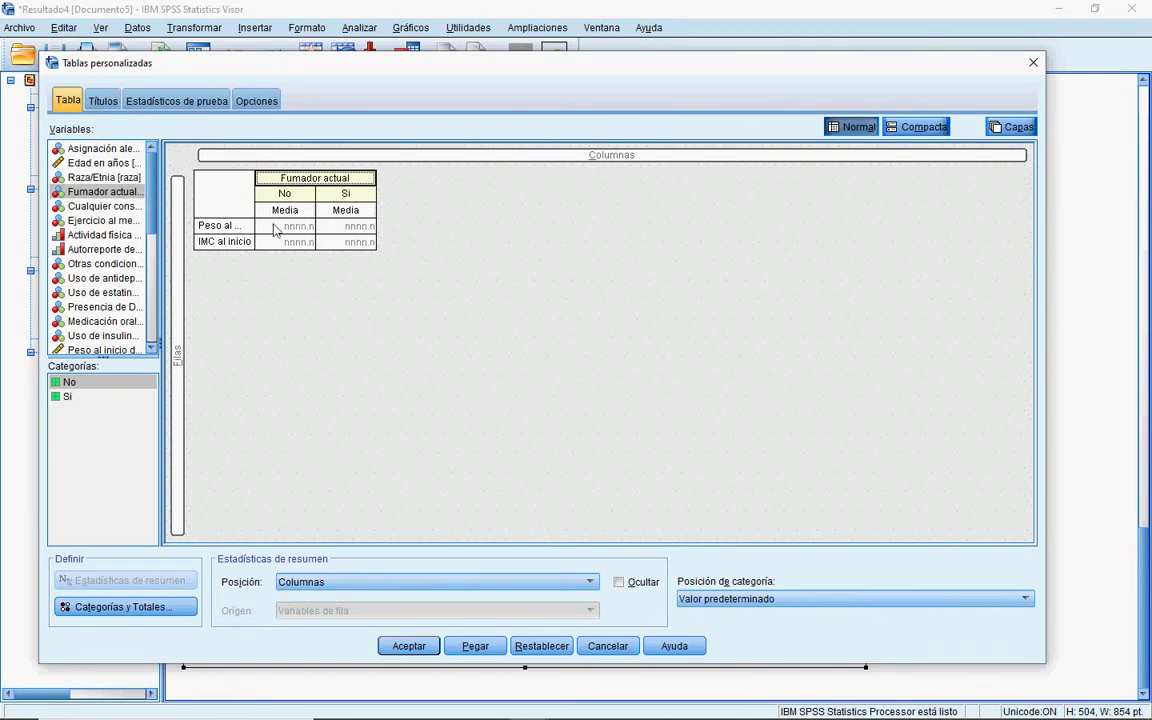
# Add Desv. Desviación, Mínimo and Máximo to the summary statistics of the Peso al inicio row variable.
pyautogui.click(214, 225)
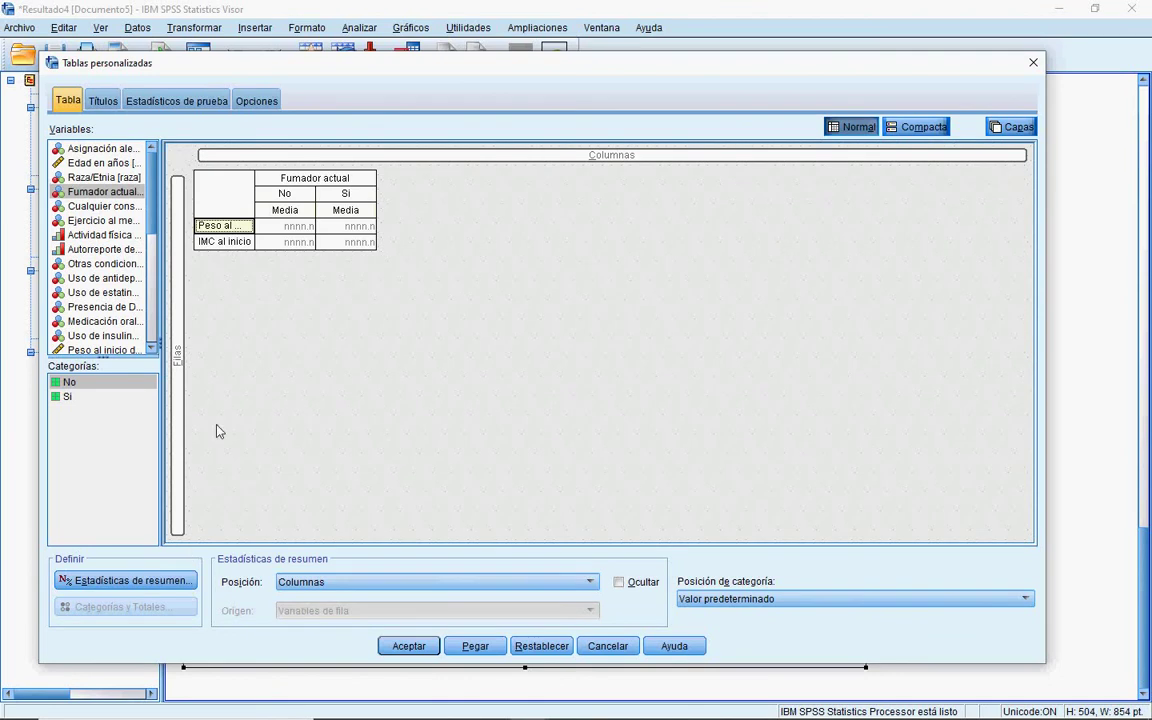
pyautogui.click(127, 582)
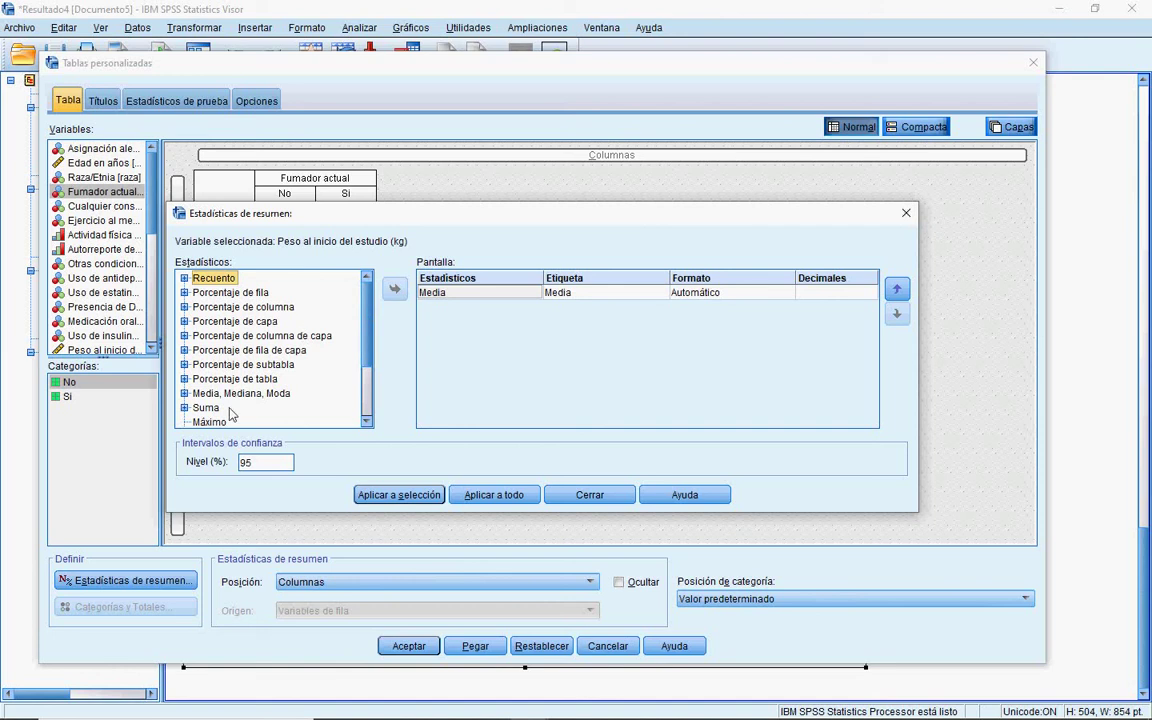
pyautogui.scroll(-2, 330, 310)
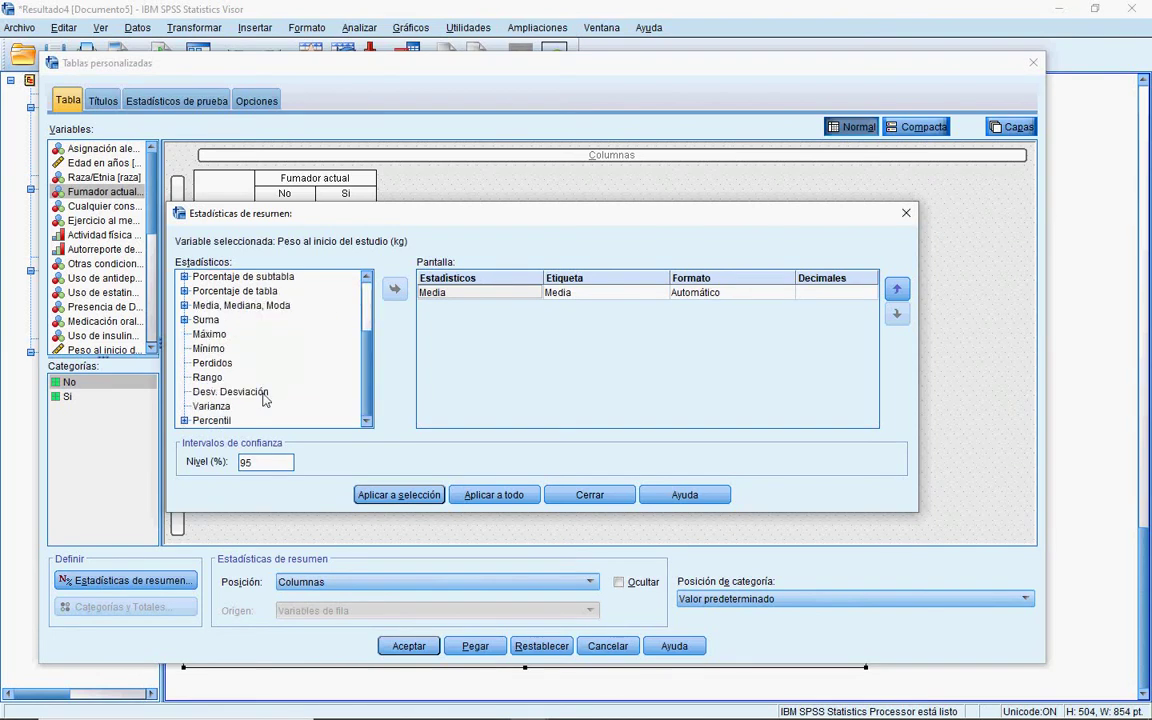
pyautogui.click(263, 392)
pyautogui.click(395, 289)
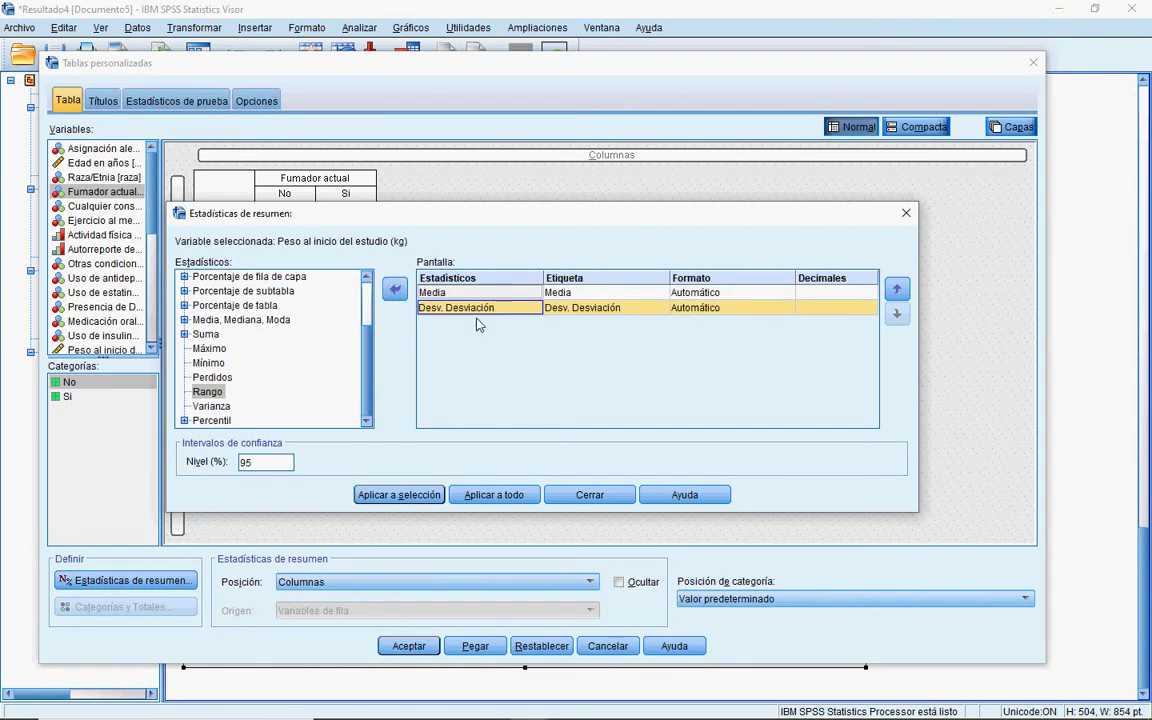
pyautogui.click(209, 364)
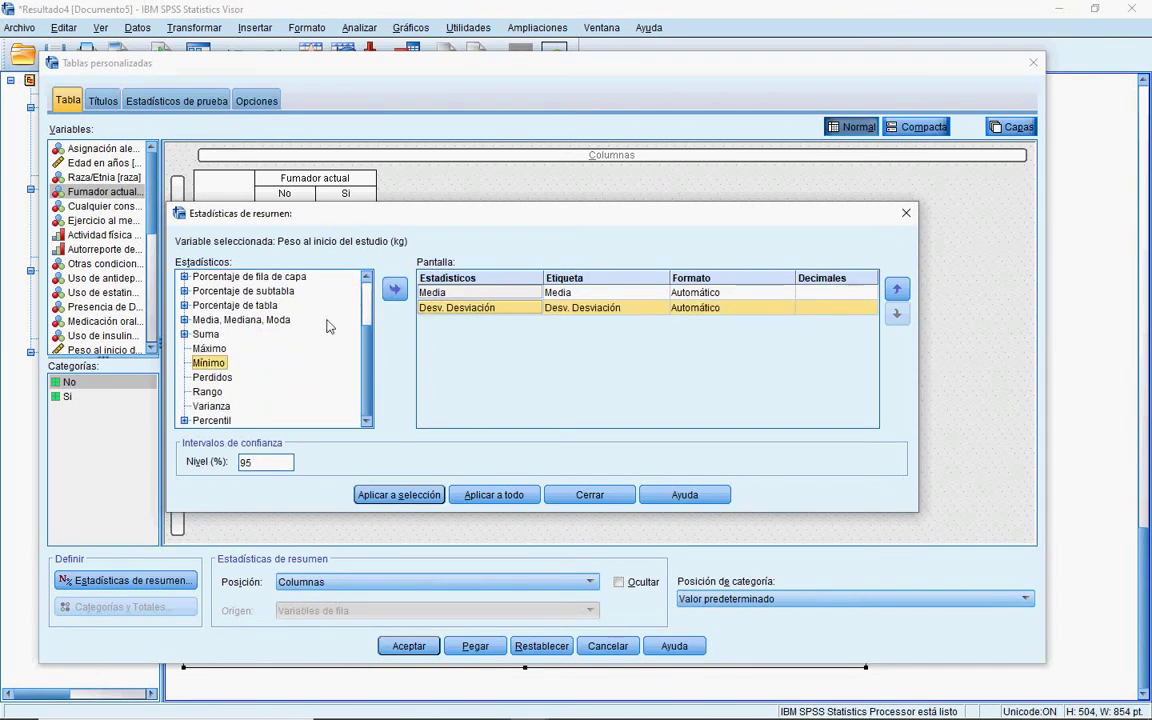
pyautogui.doubleClick(209, 364)
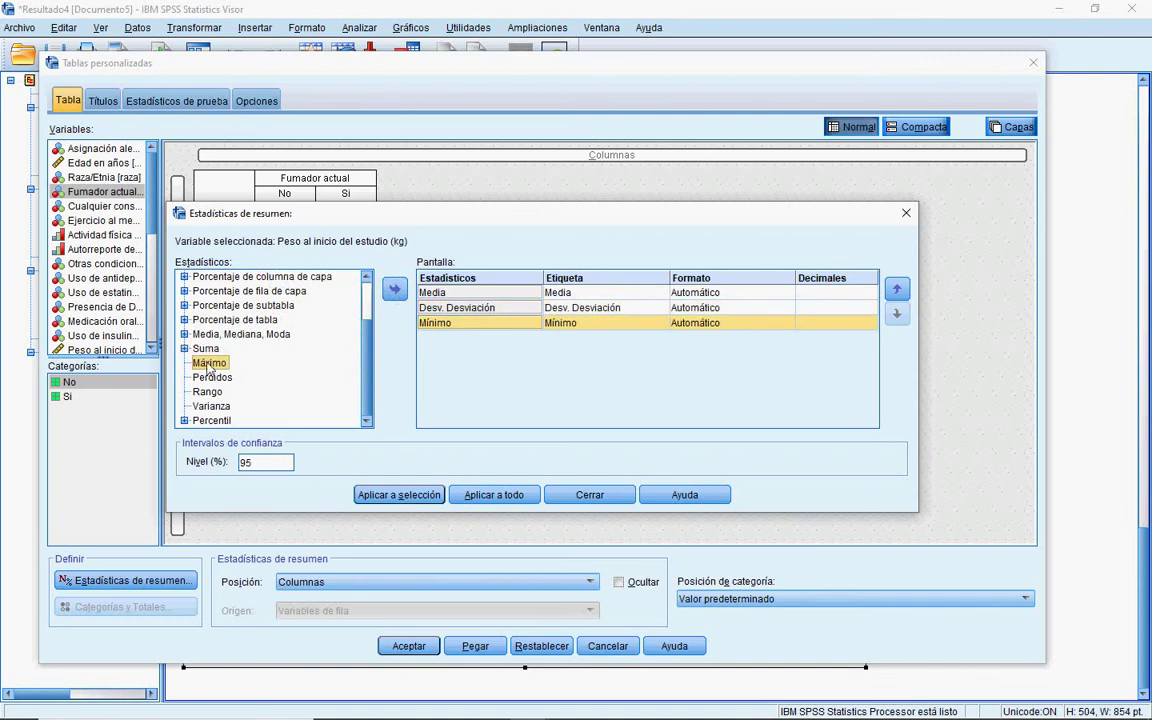
pyautogui.click(395, 289)
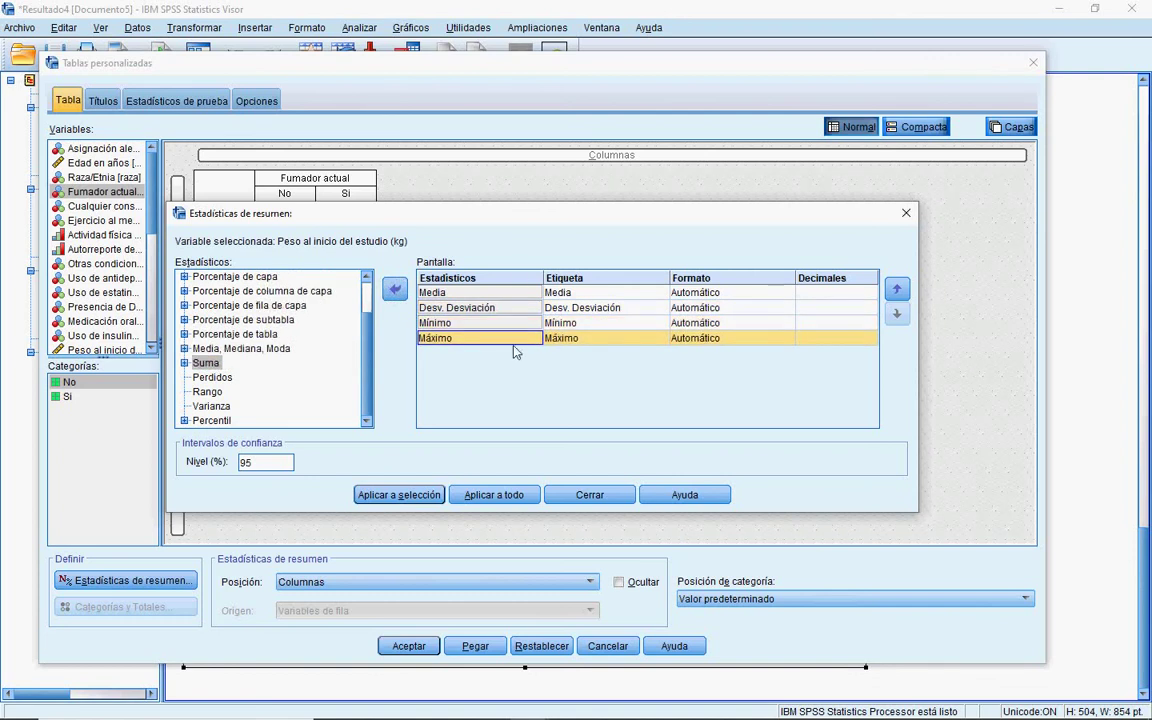
# Apply the chosen summary statistics to all row variables and generate the custom table.
pyautogui.click(494, 495)
pyautogui.click(583, 494)
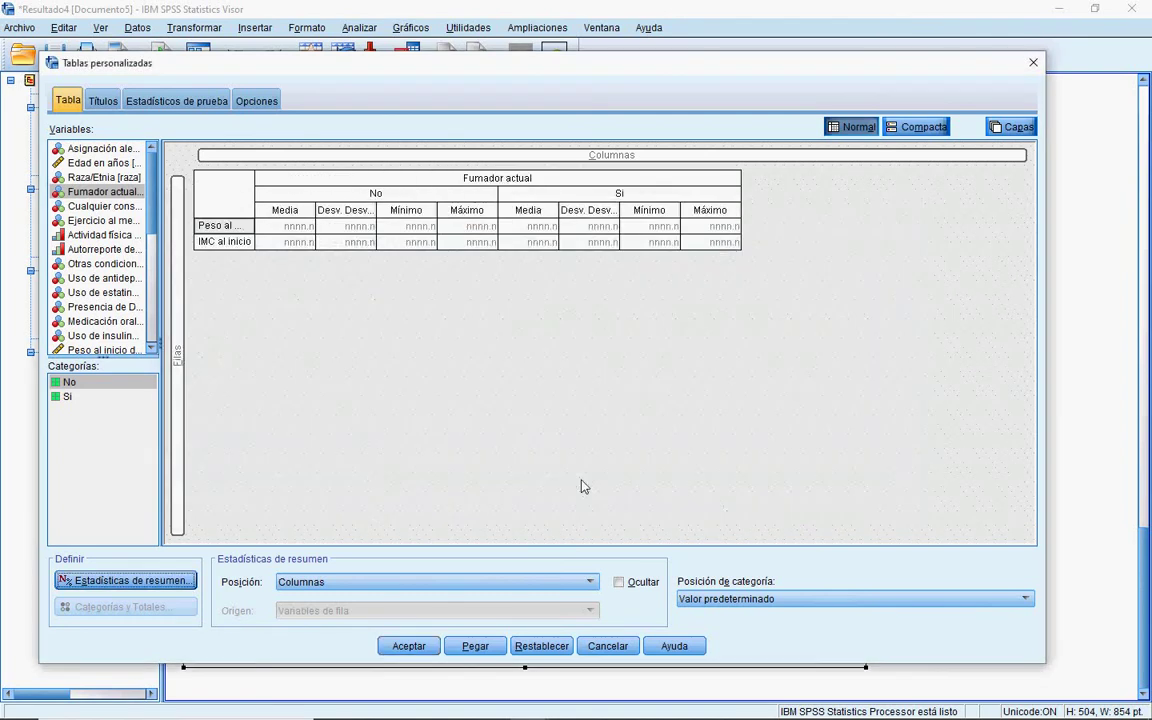
pyautogui.click(409, 646)
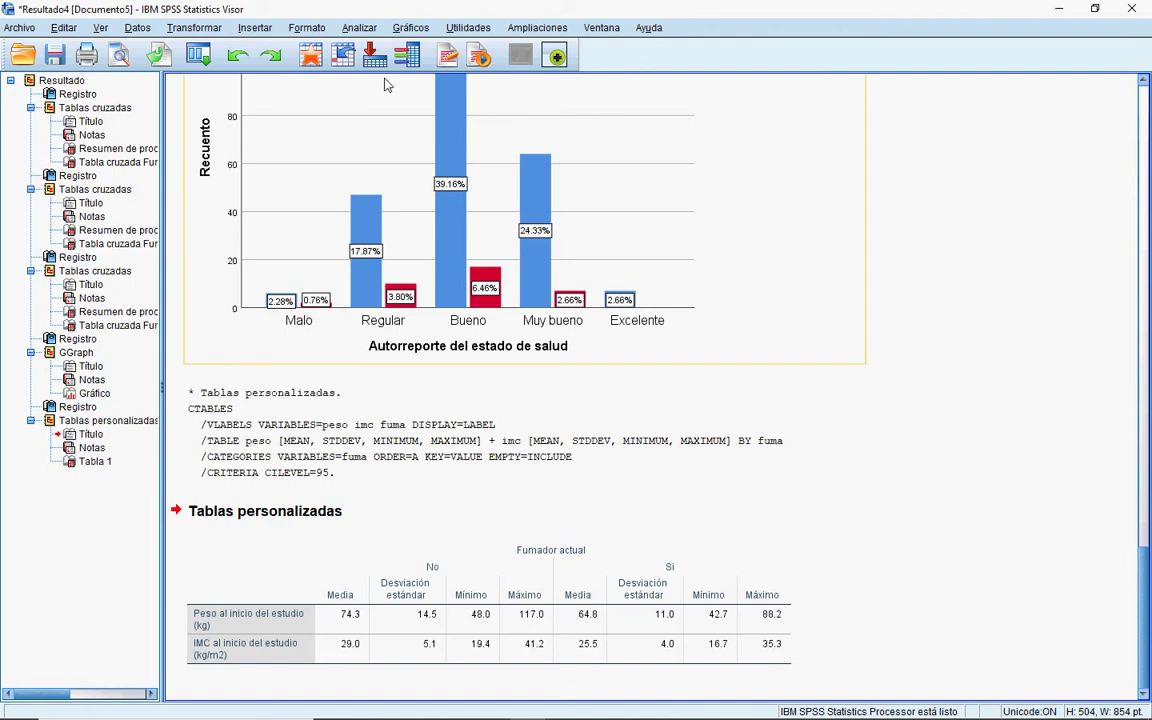
# Reset the chart builder and start a simple bar chart.
pyautogui.click(410, 28)
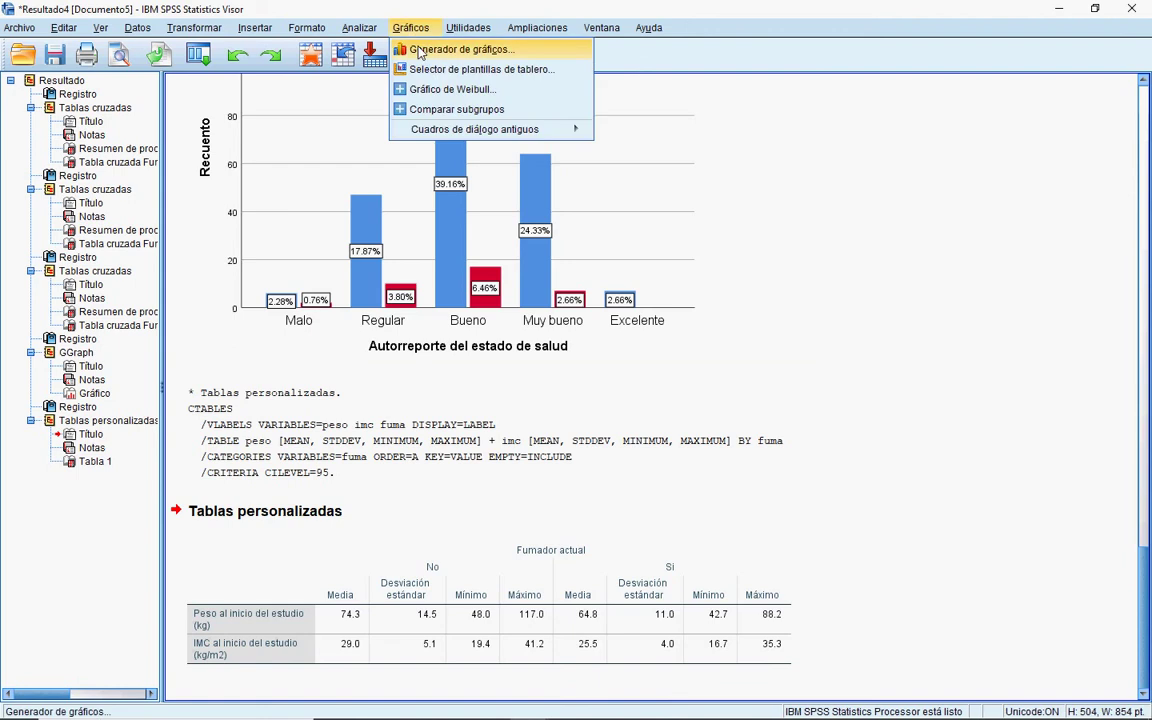
pyautogui.click(428, 52)
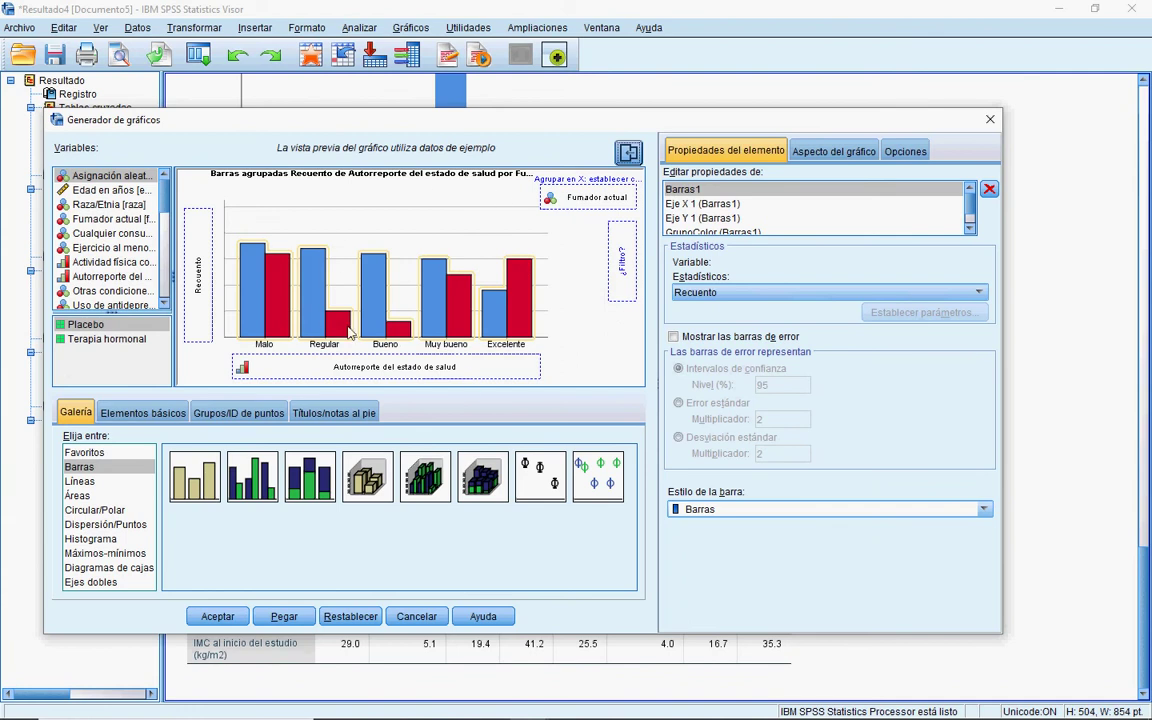
pyautogui.click(356, 618)
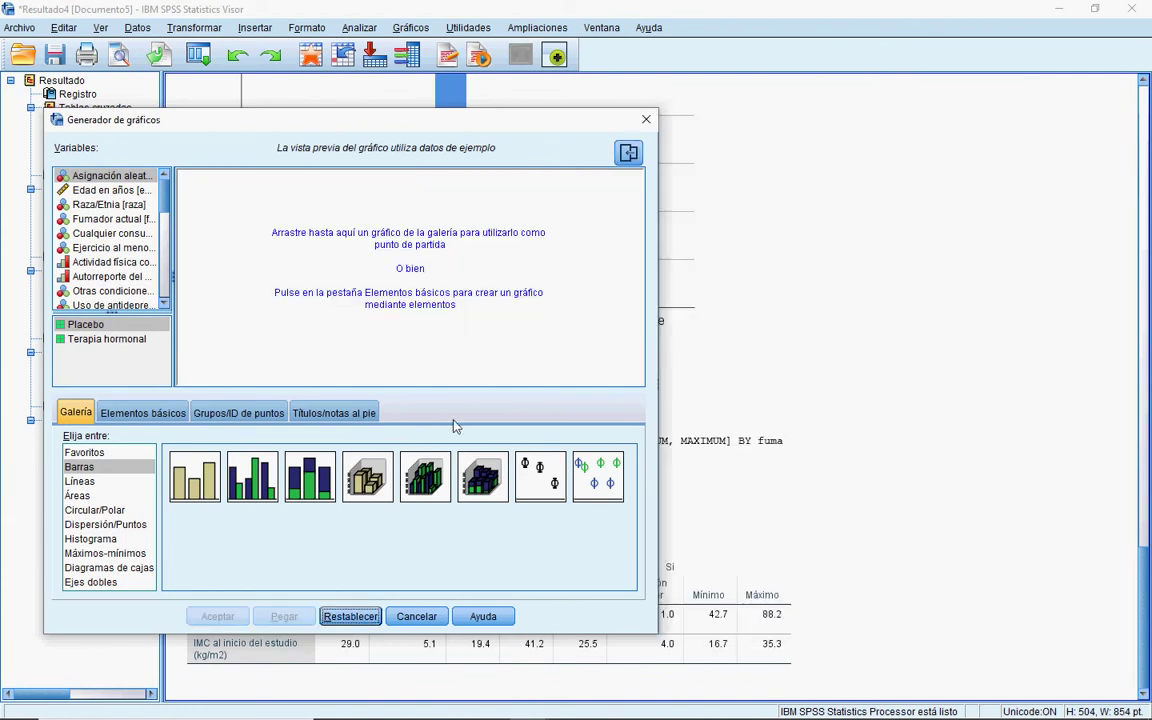
pyautogui.click(197, 484)
pyautogui.moveTo(197, 487); pyautogui.dragTo(393, 288)
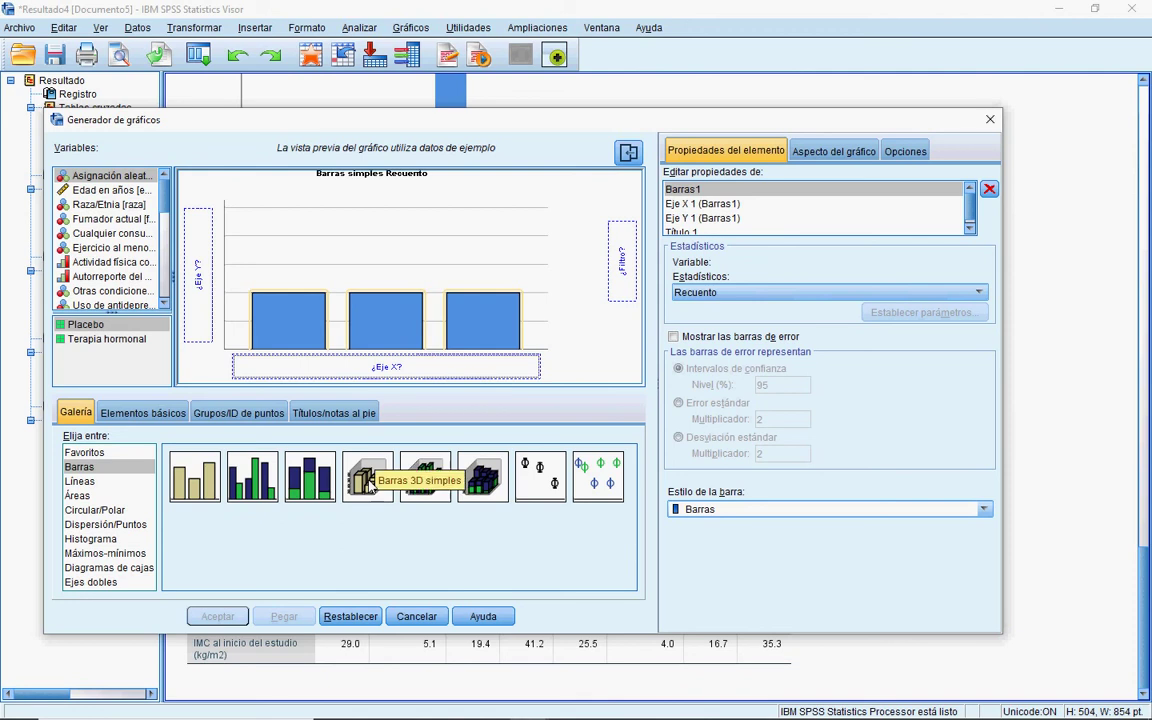
# Assign Raza/Etnia to the bar chart's X axis and Peso al inicio del estudio to its Y axis.
pyautogui.moveTo(92, 216); pyautogui.dragTo(345, 366)
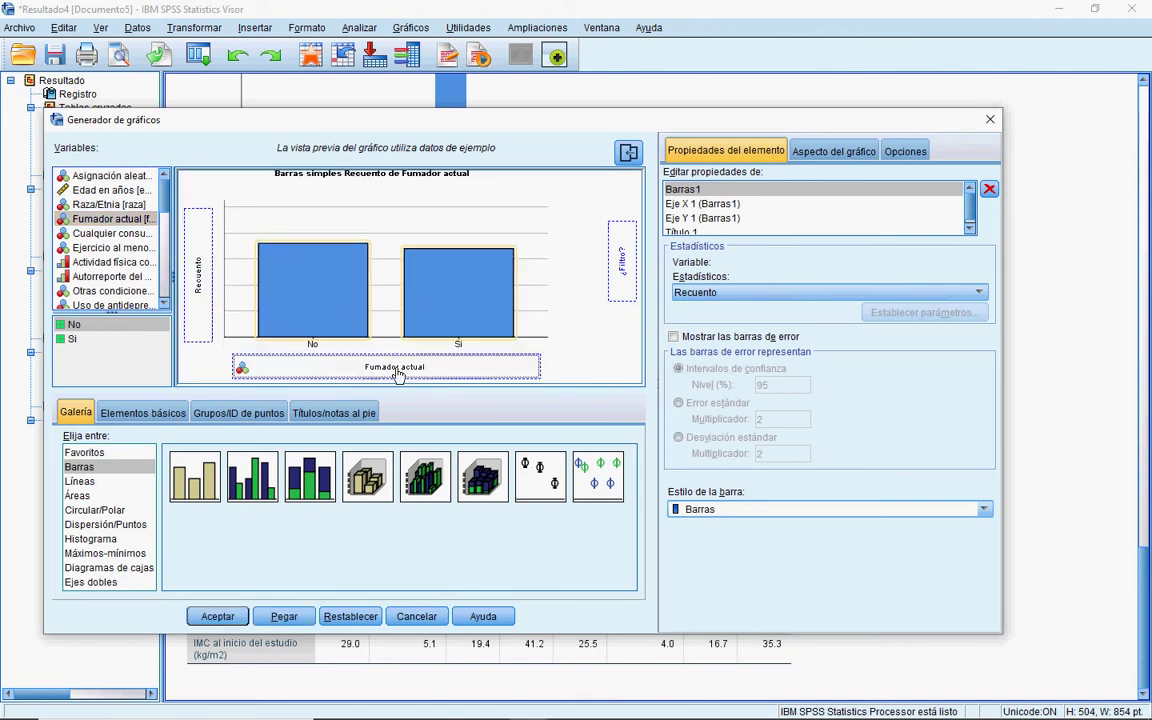
pyautogui.moveTo(396, 376); pyautogui.dragTo(120, 200)
pyautogui.click(99, 205)
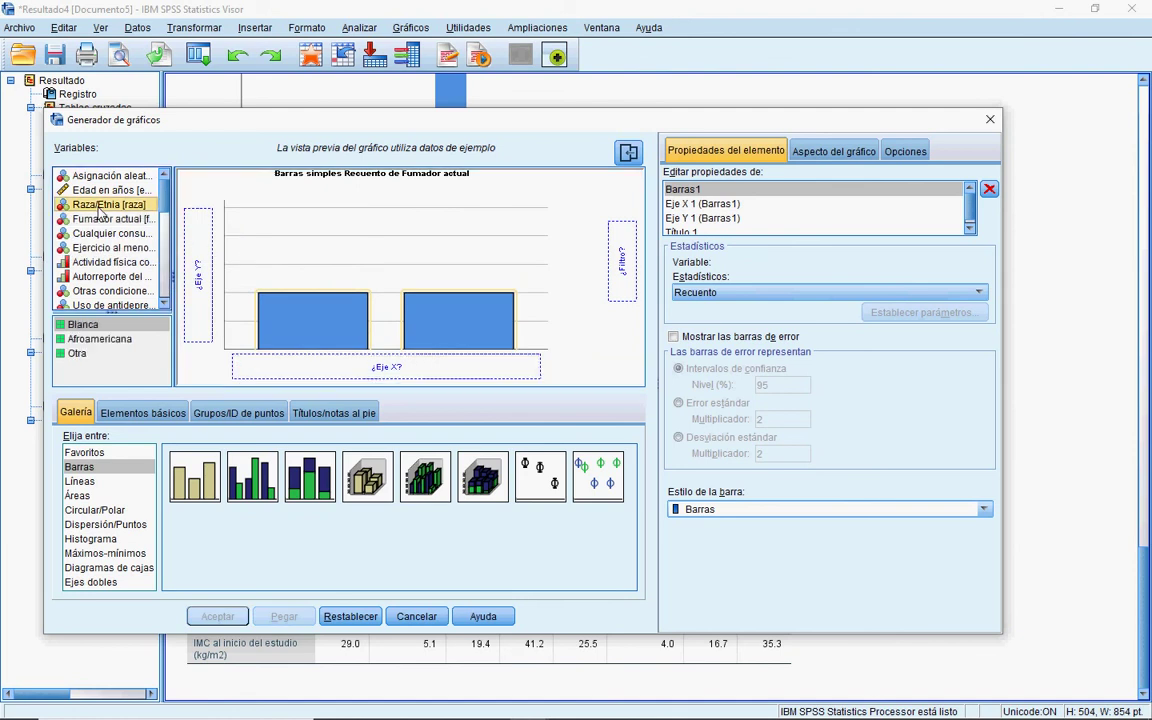
pyautogui.moveTo(101, 207); pyautogui.dragTo(378, 375)
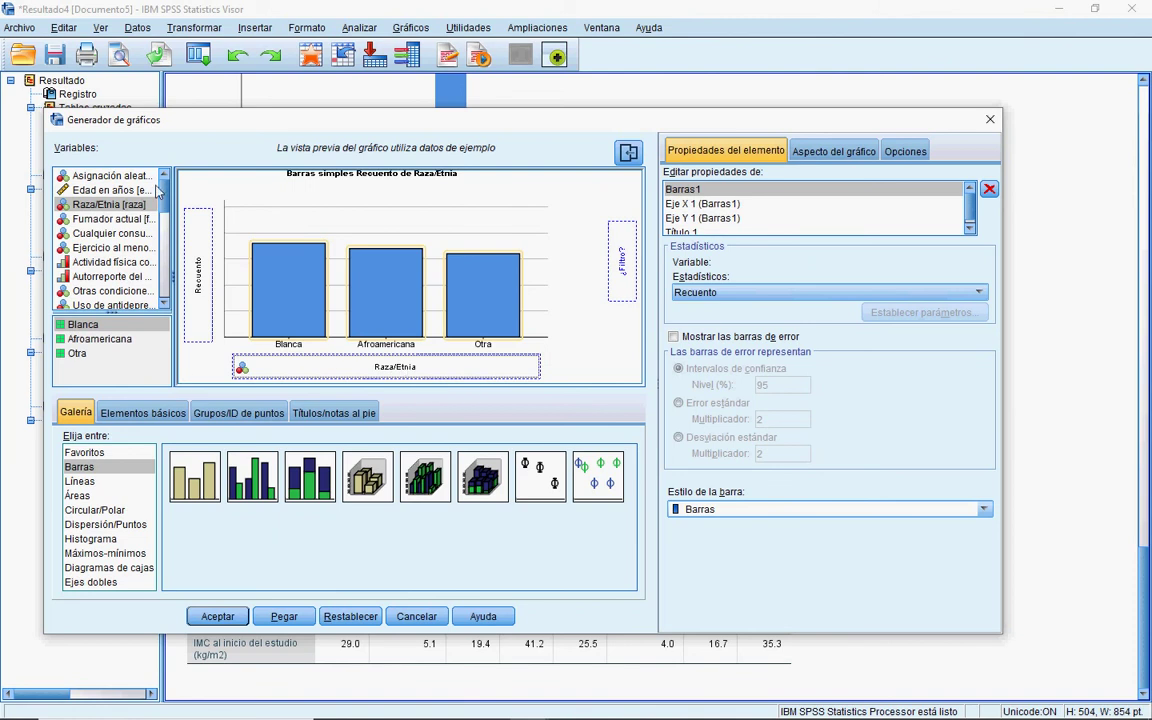
pyautogui.moveTo(163, 184); pyautogui.dragTo(203, 262)
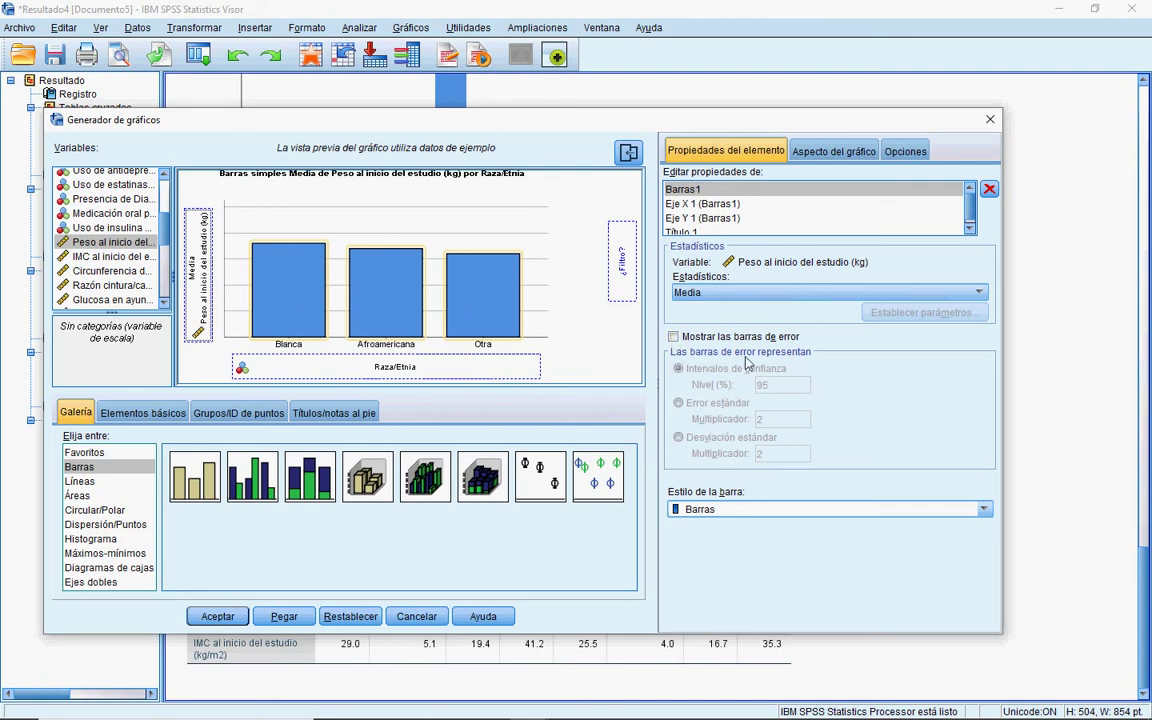
# Turn on error bars showing 95% confidence intervals and generate the bar chart.
pyautogui.click(673, 338)
pyautogui.click(673, 337)
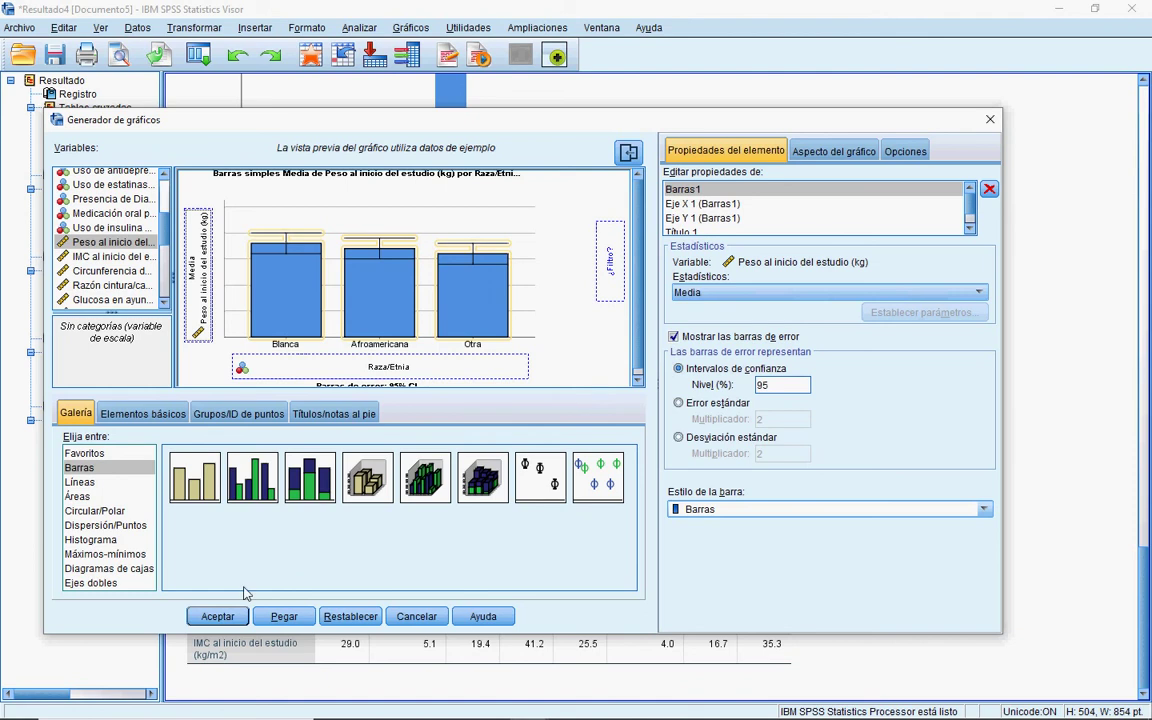
pyautogui.click(217, 616)
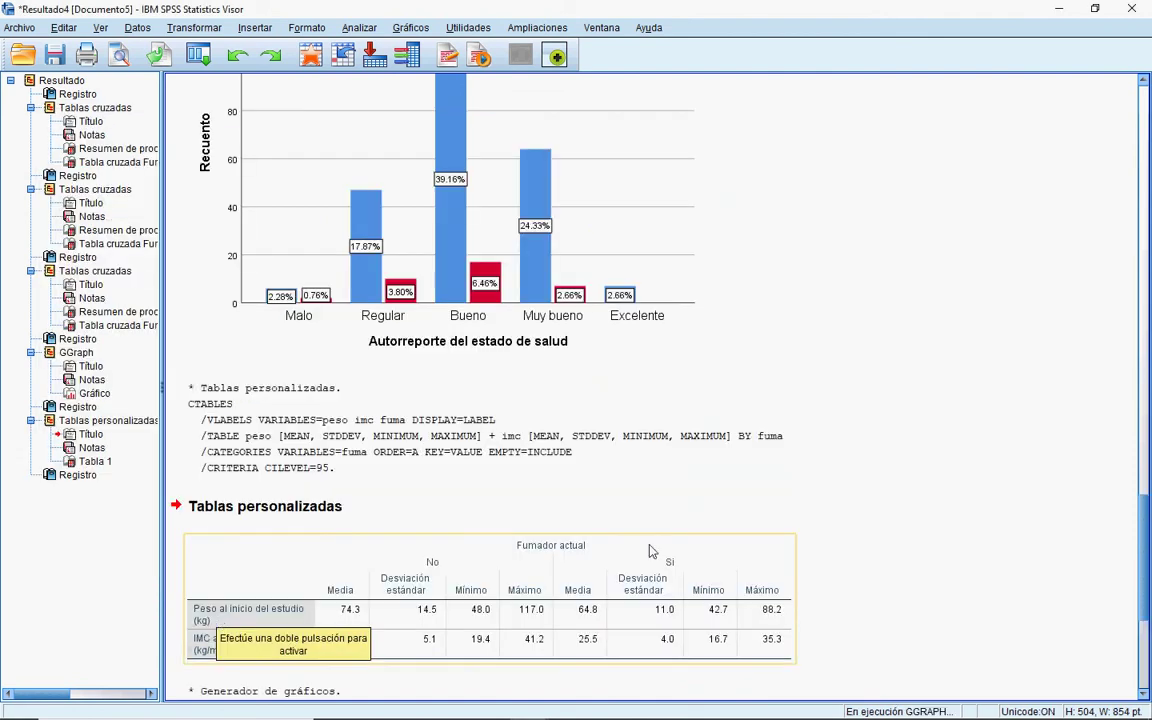
# Open the chart of mean weight by Raza/Etnia for editing and set its bar width to 50%.
pyautogui.scroll(-5, 900, 510)
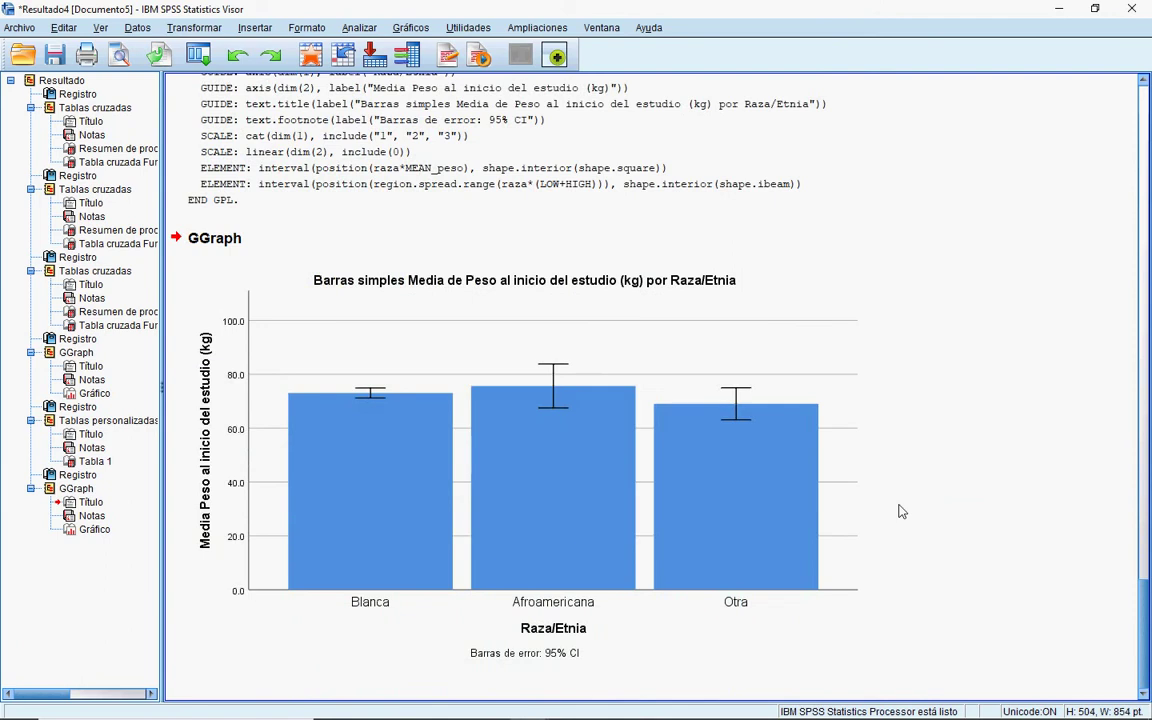
pyautogui.click(679, 481)
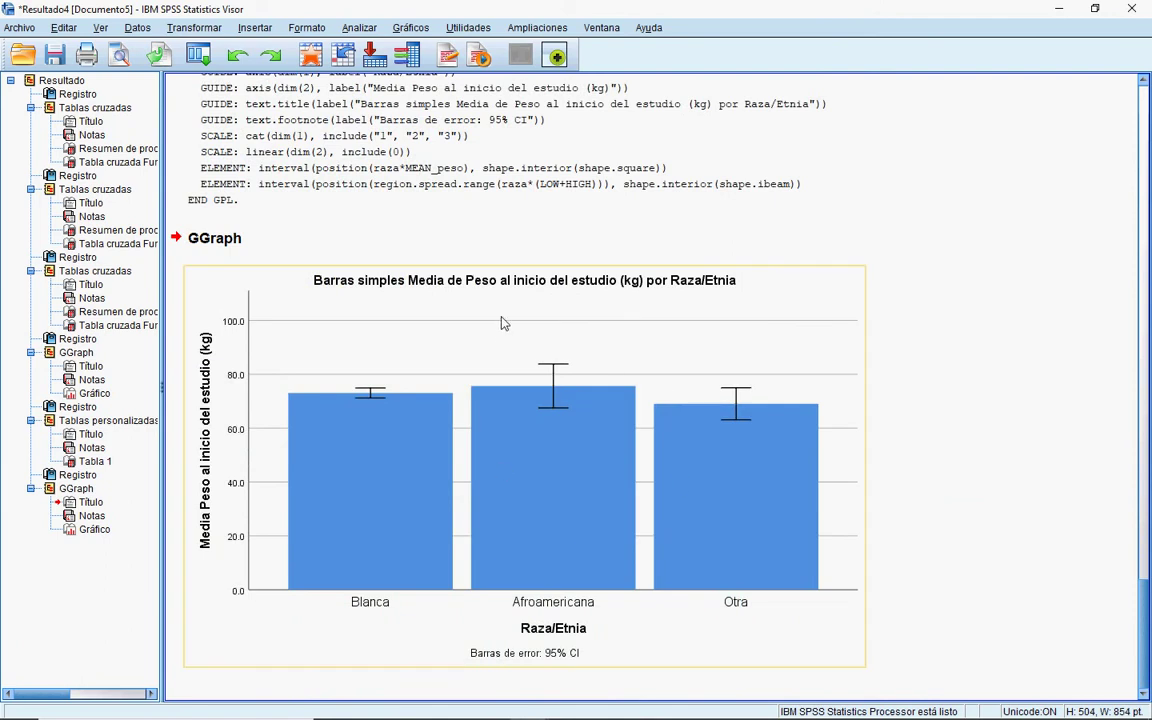
pyautogui.doubleClick(585, 435)
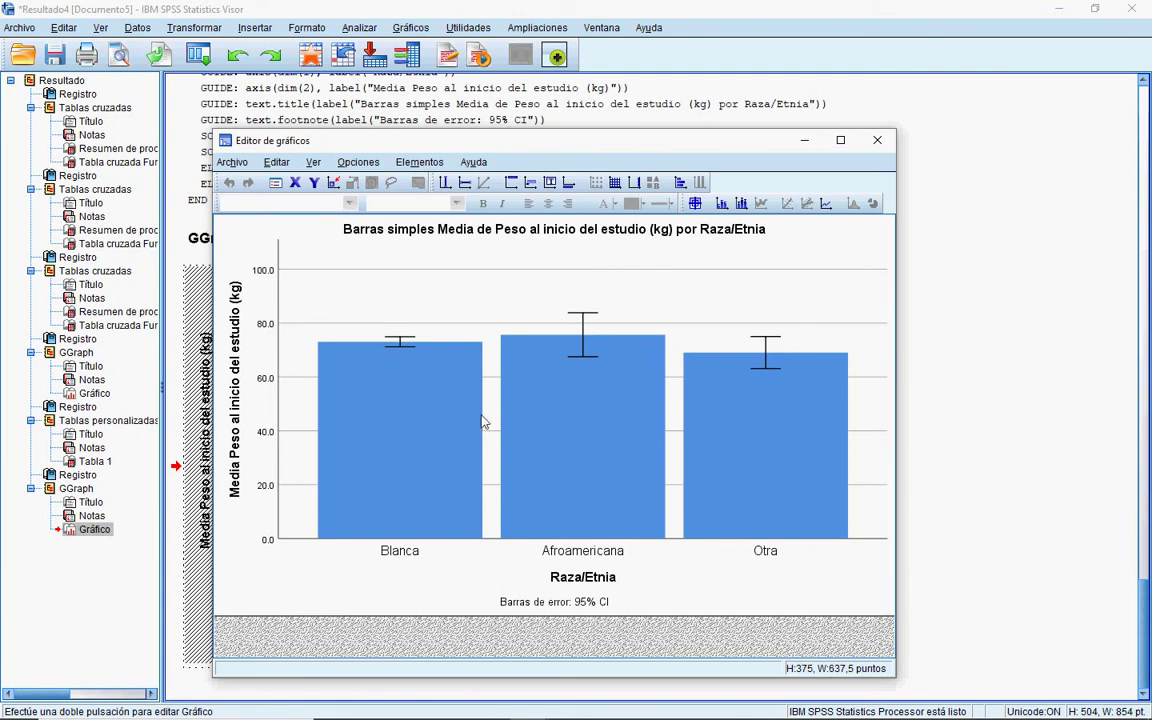
pyautogui.click(571, 406)
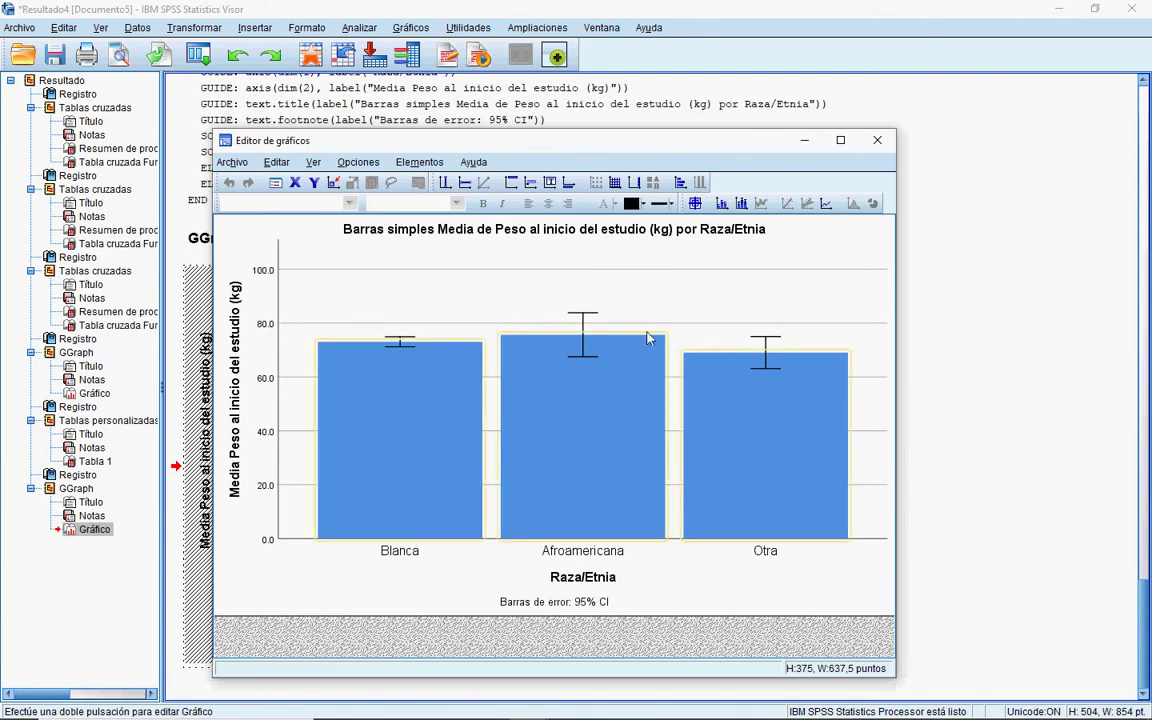
pyautogui.doubleClick(547, 421)
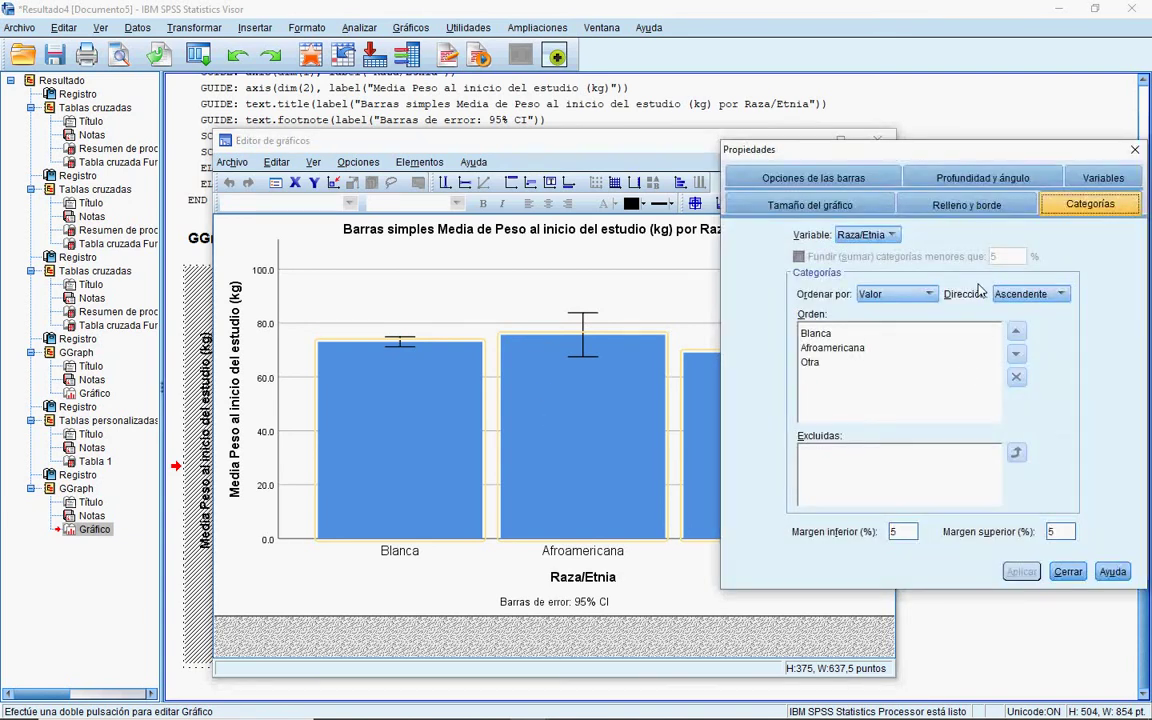
pyautogui.click(838, 186)
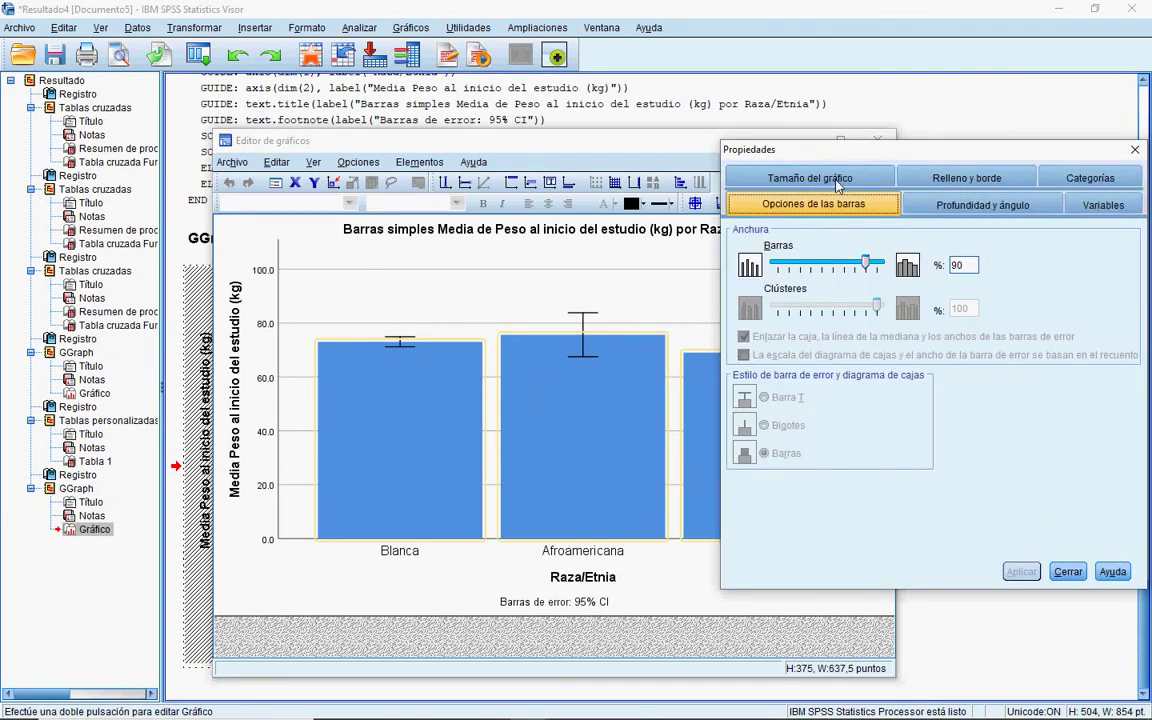
pyautogui.moveTo(975, 267); pyautogui.dragTo(941, 266)
pyautogui.write('5')
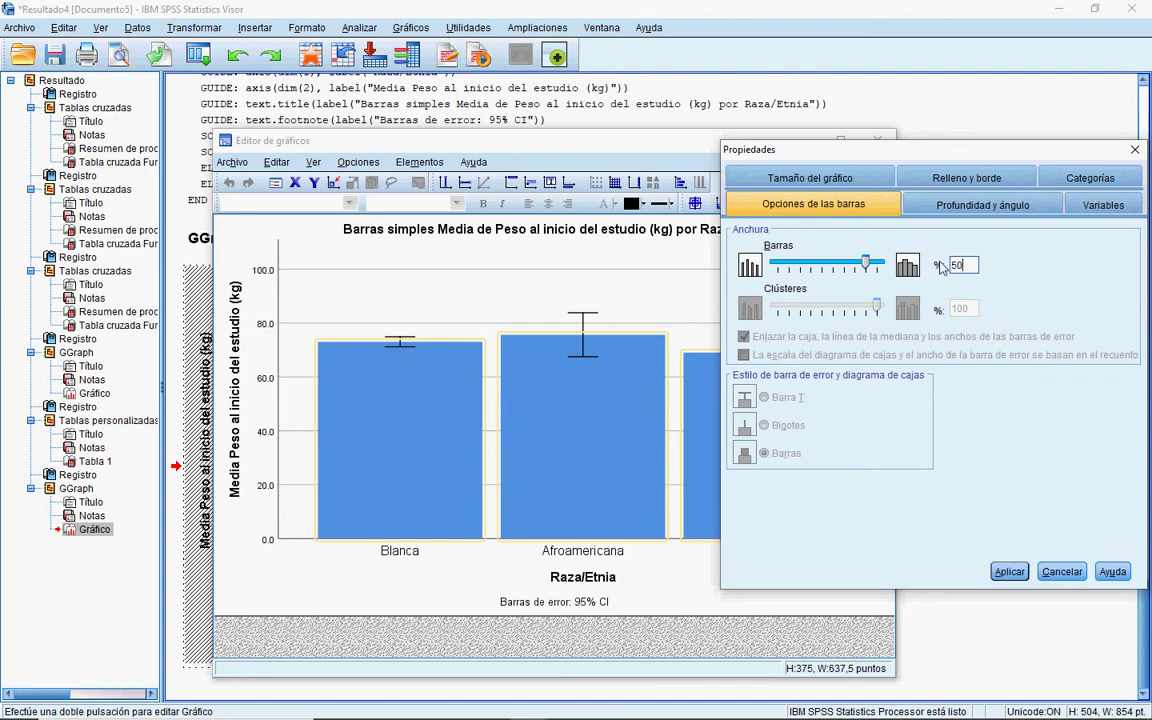
pyautogui.press('Tab')
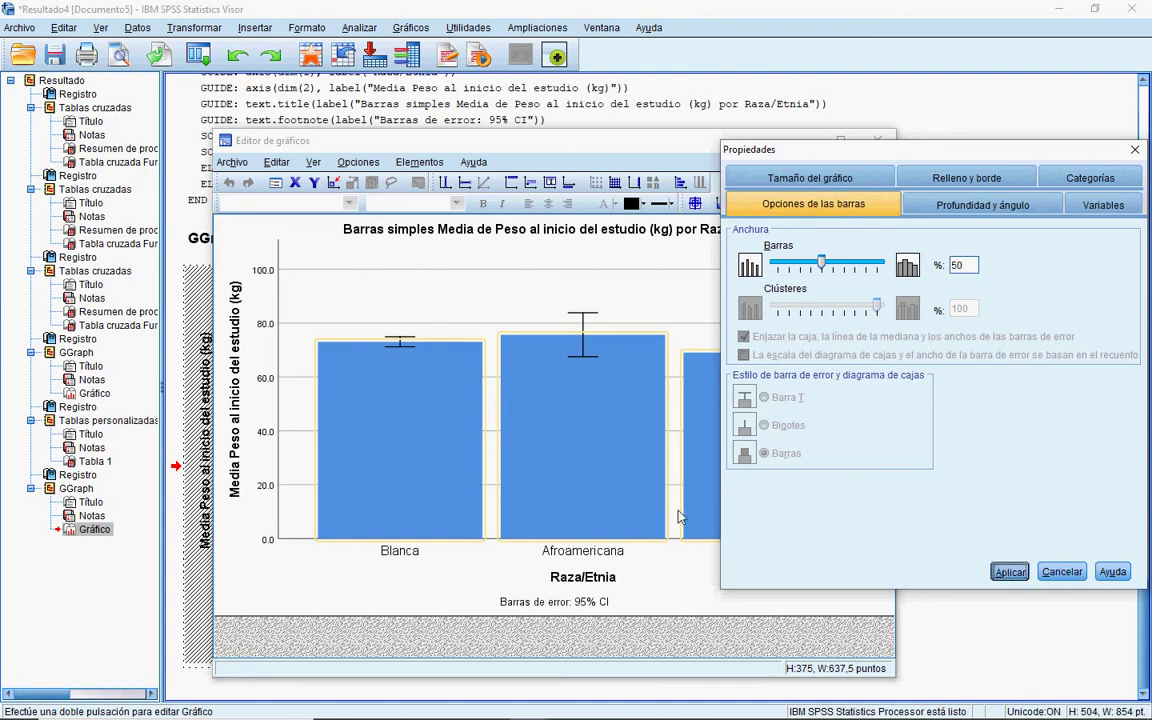
pyautogui.press('Return')
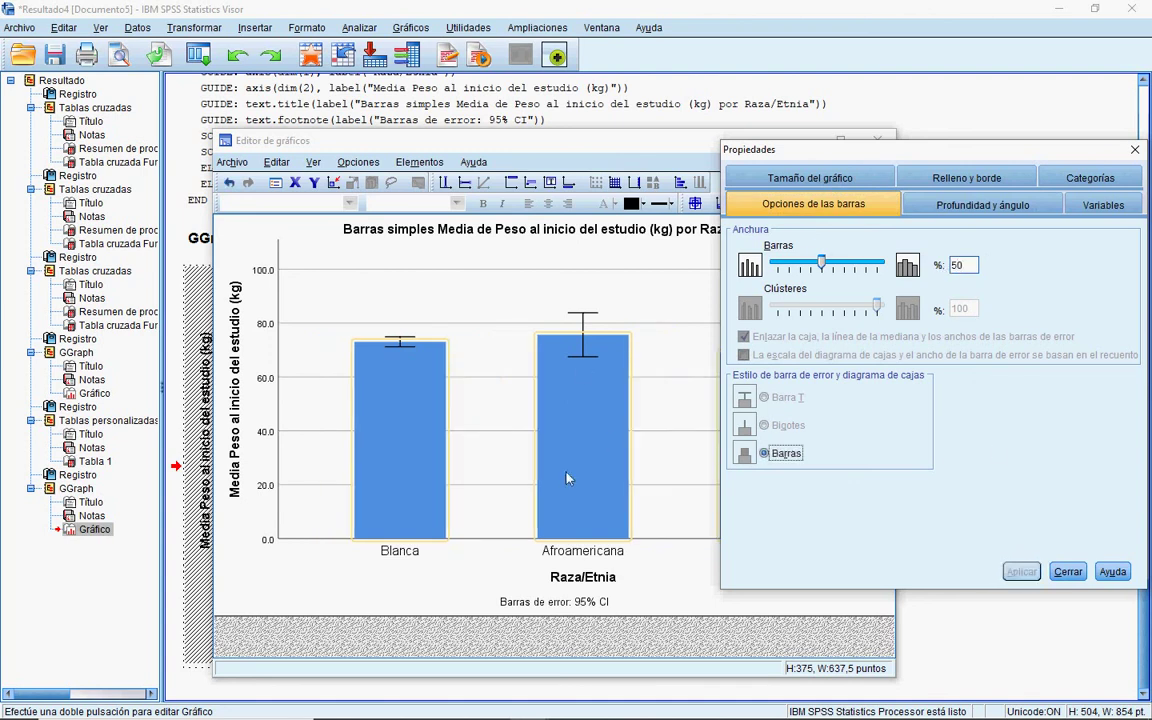
pyautogui.click(1067, 571)
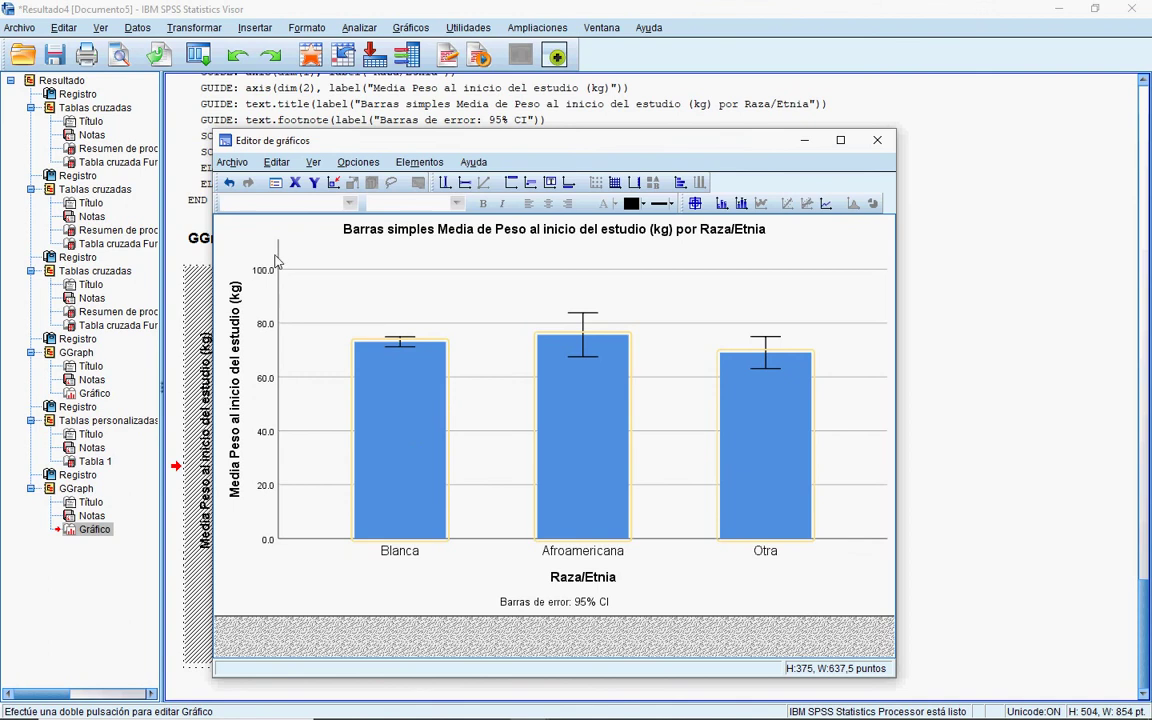
# Set the Y axis scale minimum to 50, apply it and close the chart editor.
pyautogui.click(316, 190)
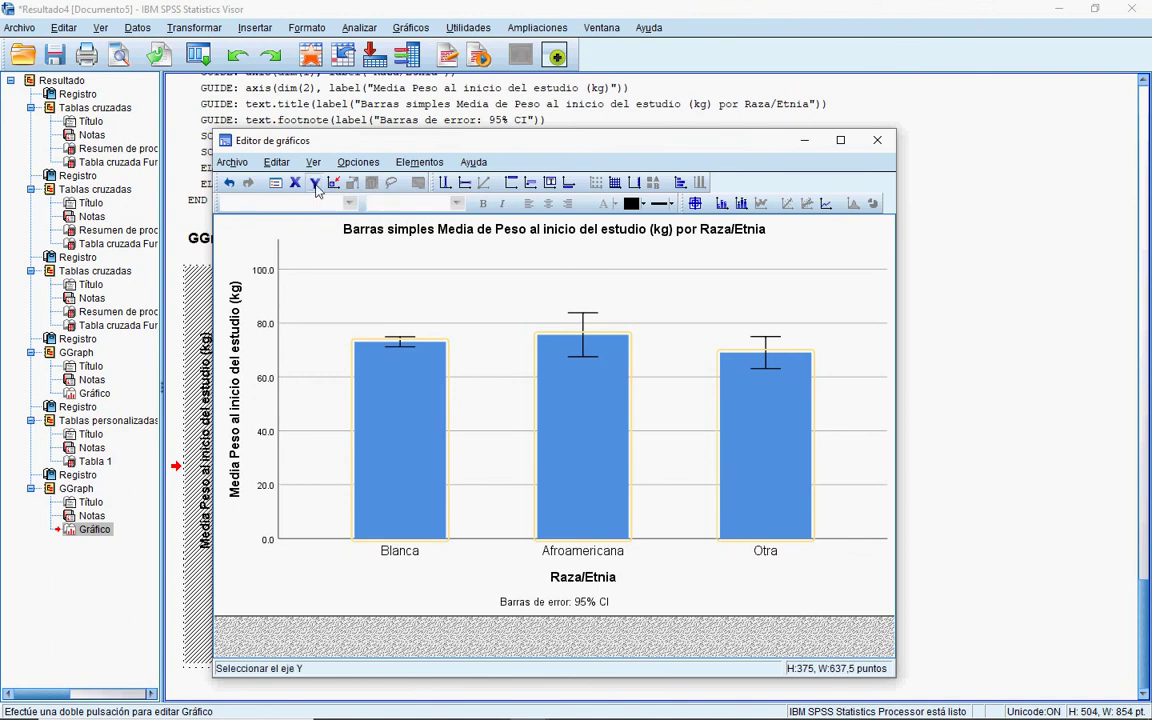
pyautogui.moveTo(953, 157); pyautogui.dragTo(601, 204)
pyautogui.click(584, 319)
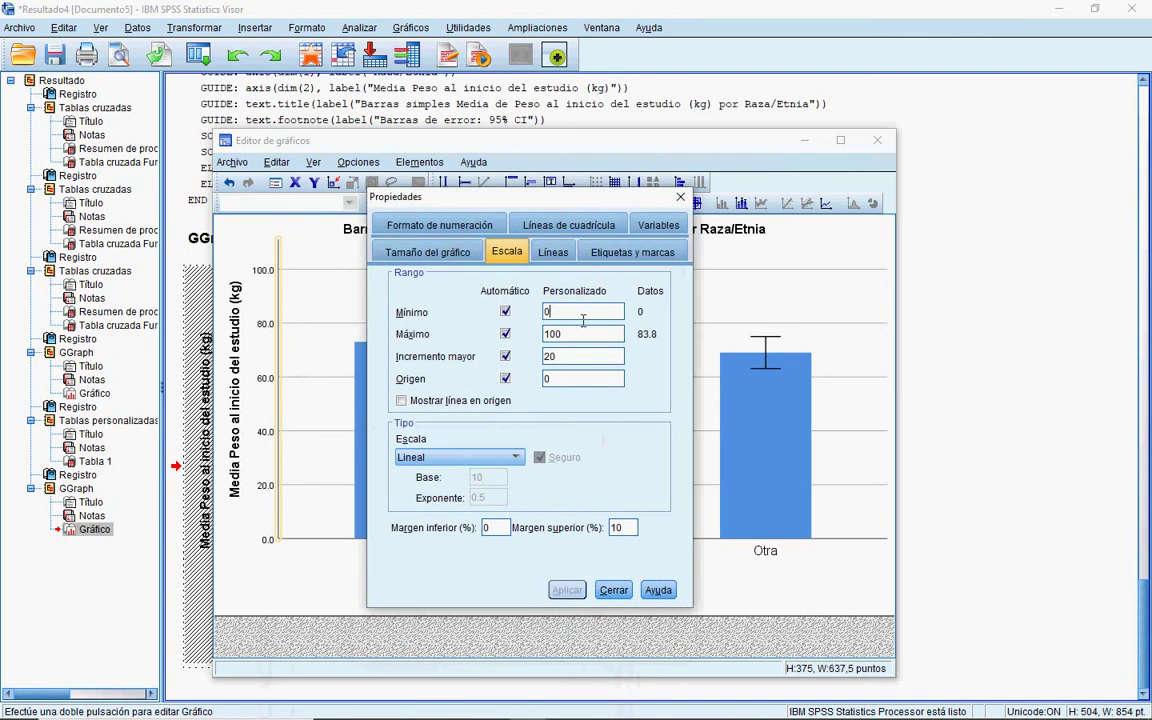
pyautogui.press('BackSpace')
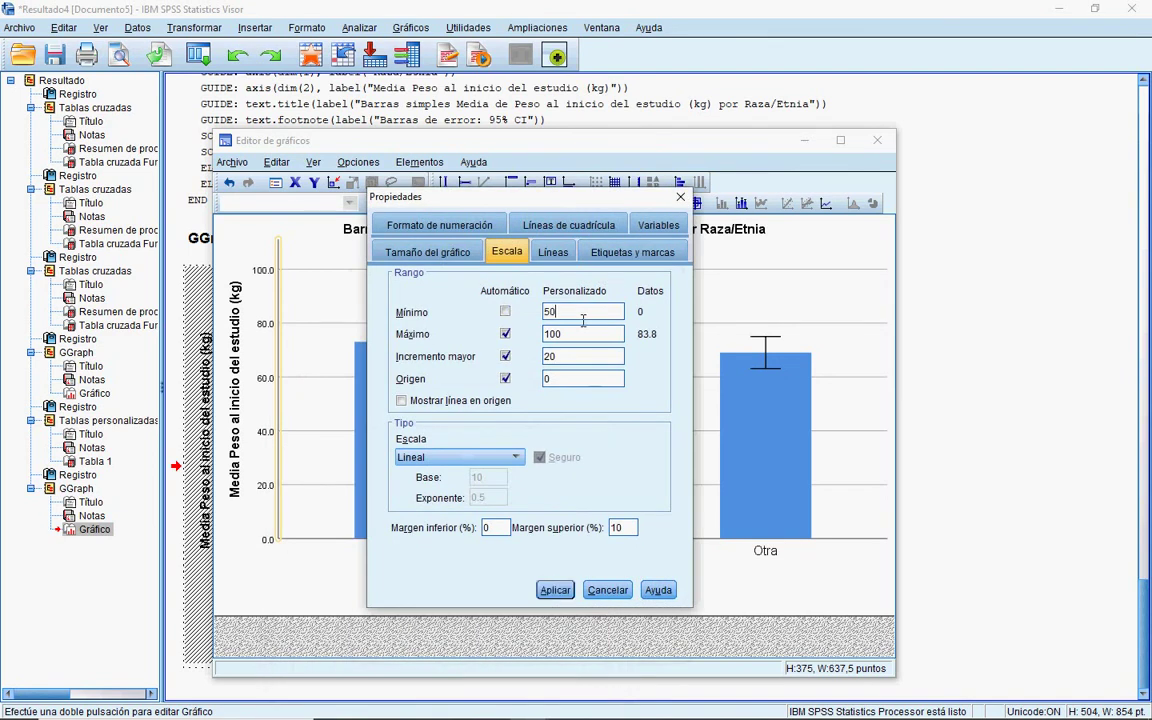
pyautogui.click(555, 590)
pyautogui.moveTo(558, 205); pyautogui.dragTo(632, 233)
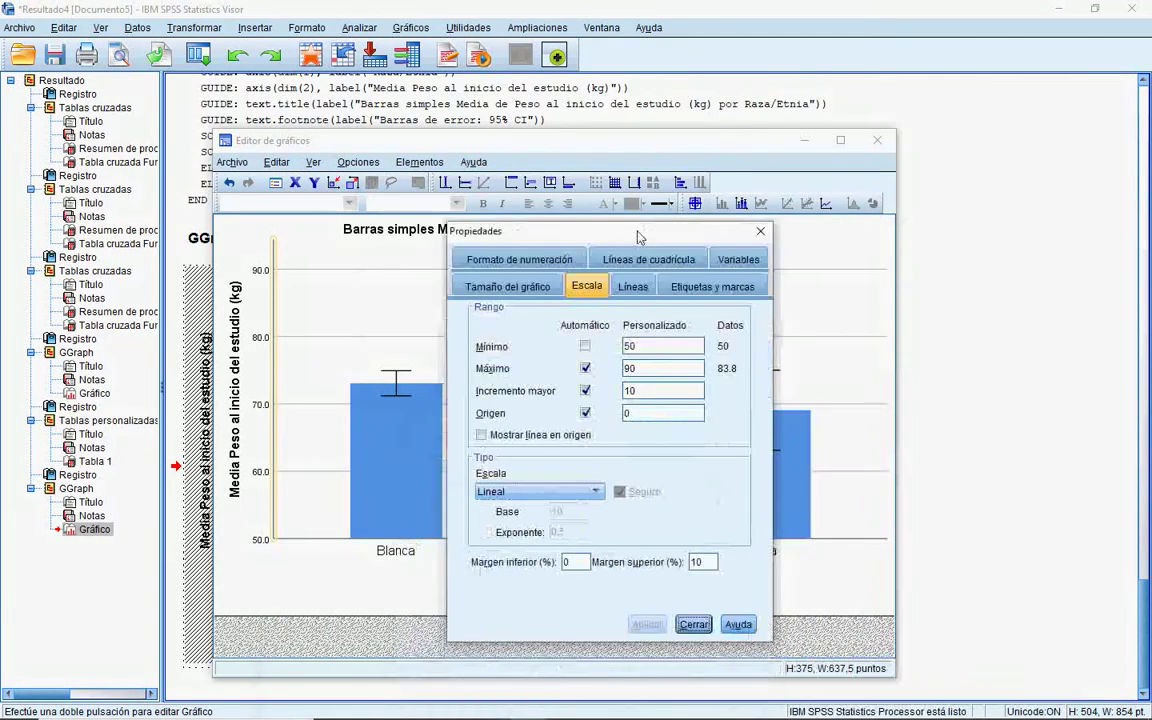
pyautogui.click(768, 221)
pyautogui.click(877, 141)
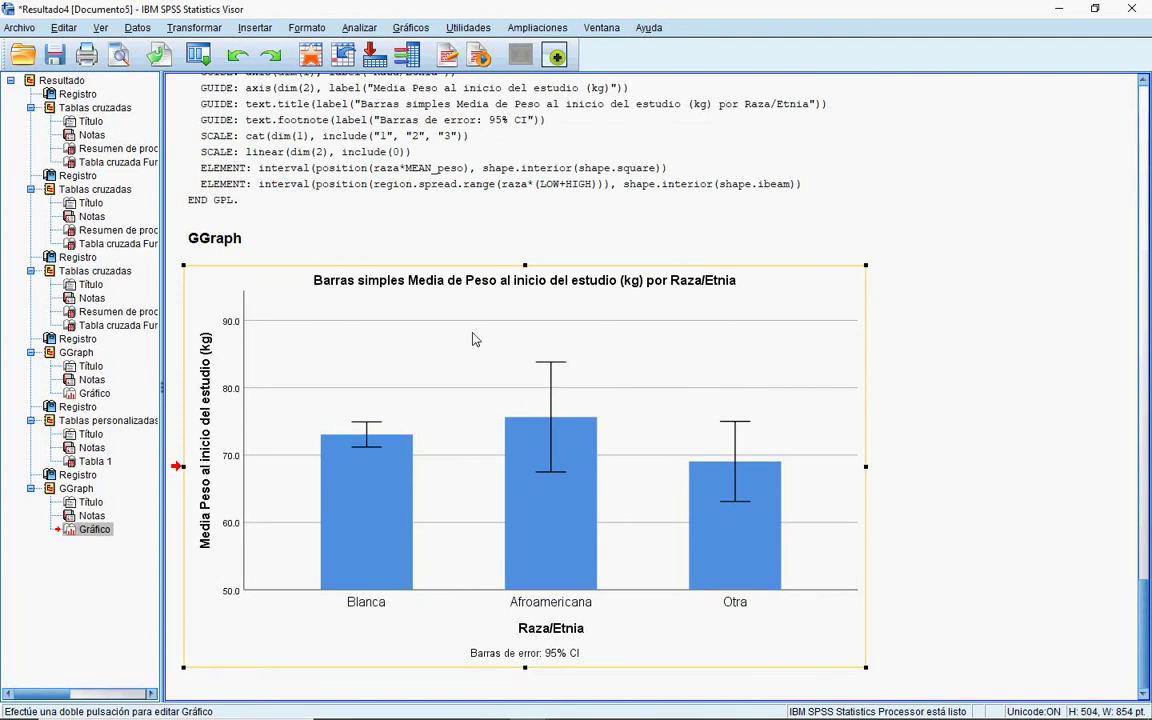
# Start a new chart with the chart builder reset and a simple boxplot placed as its base.
pyautogui.click(411, 28)
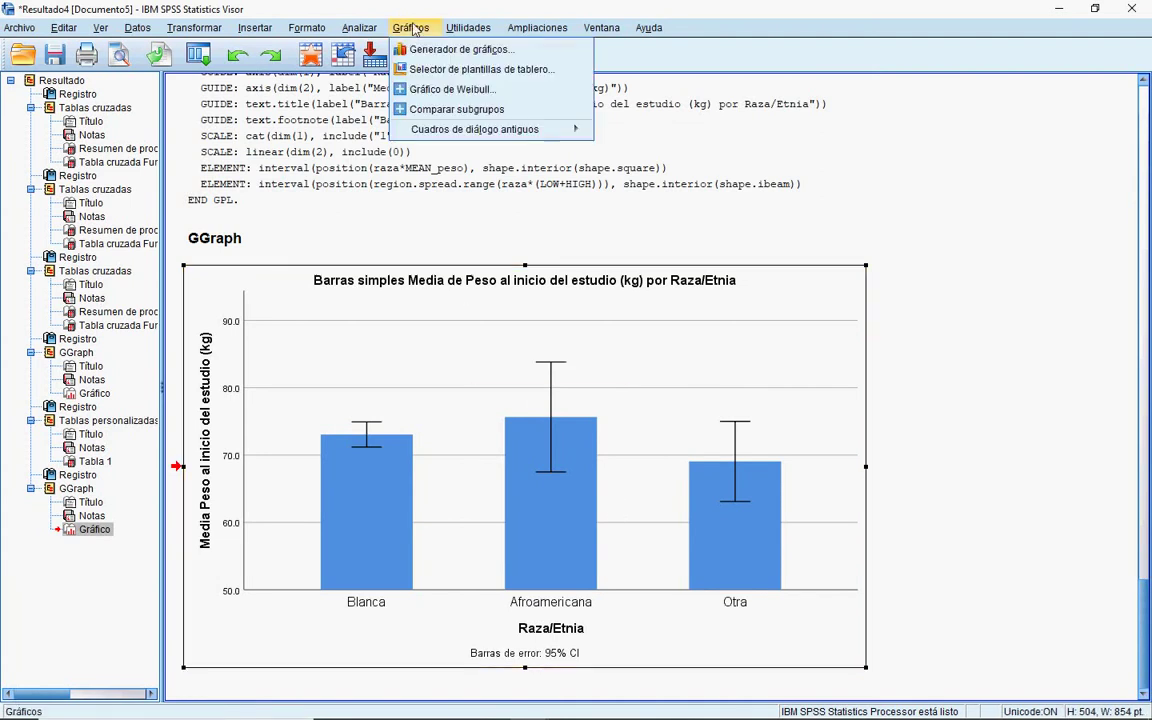
pyautogui.click(424, 49)
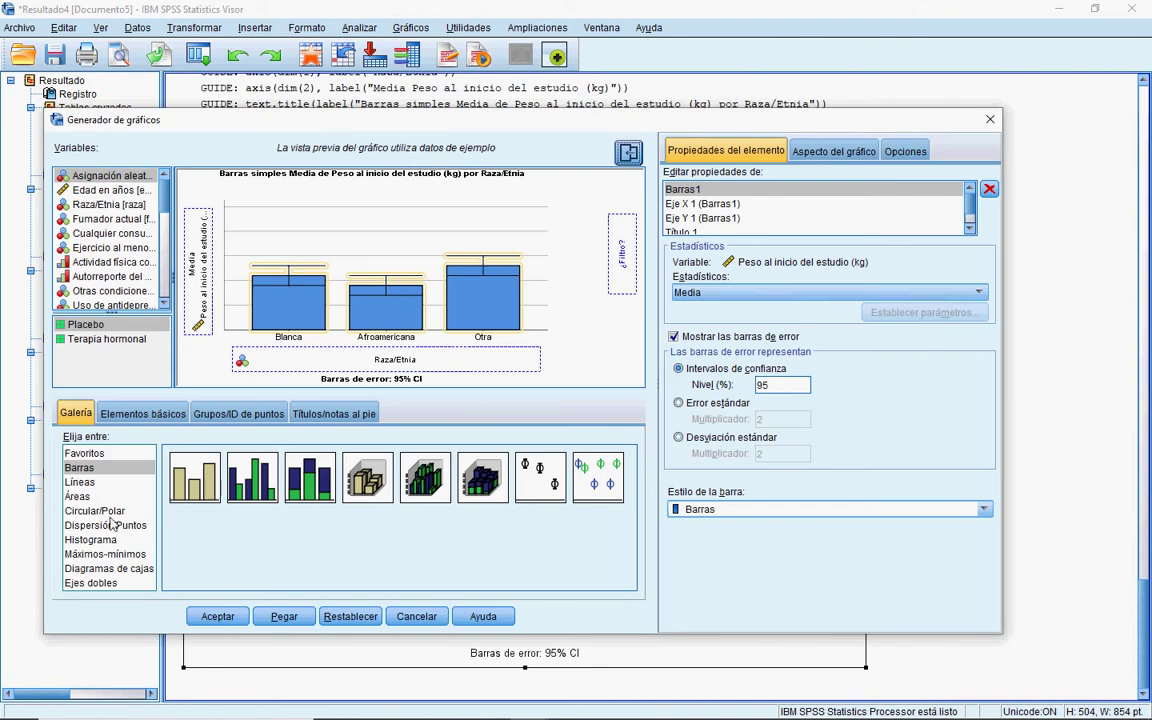
pyautogui.click(106, 568)
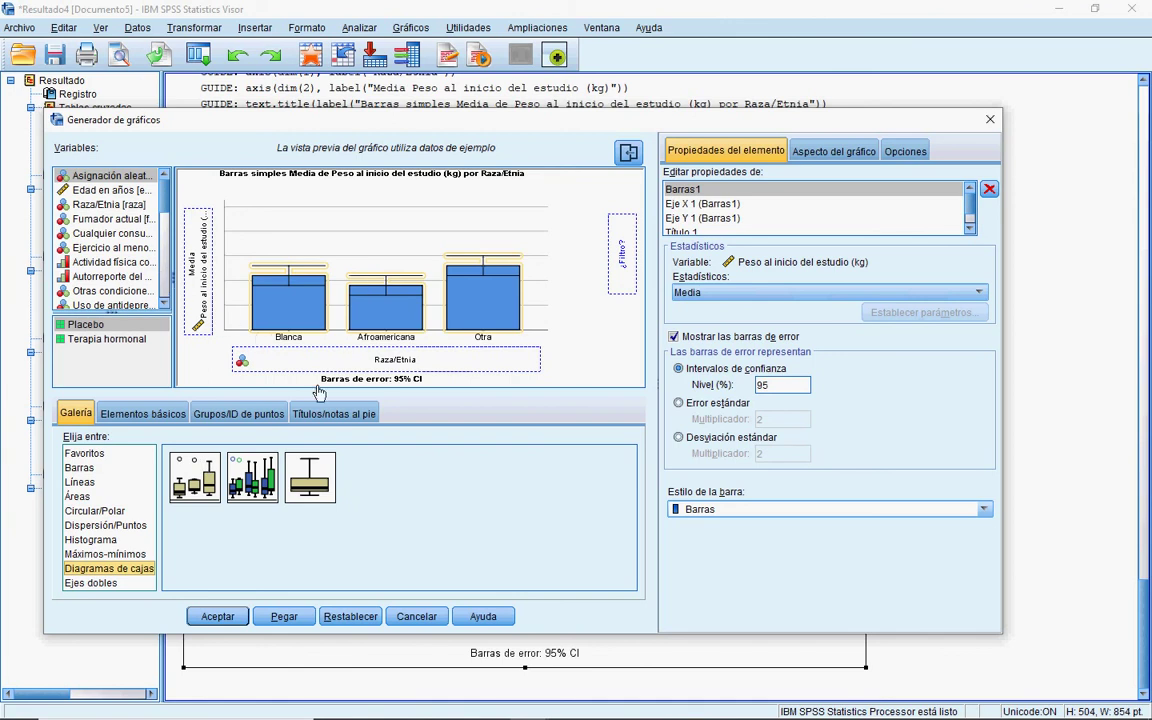
pyautogui.click(351, 623)
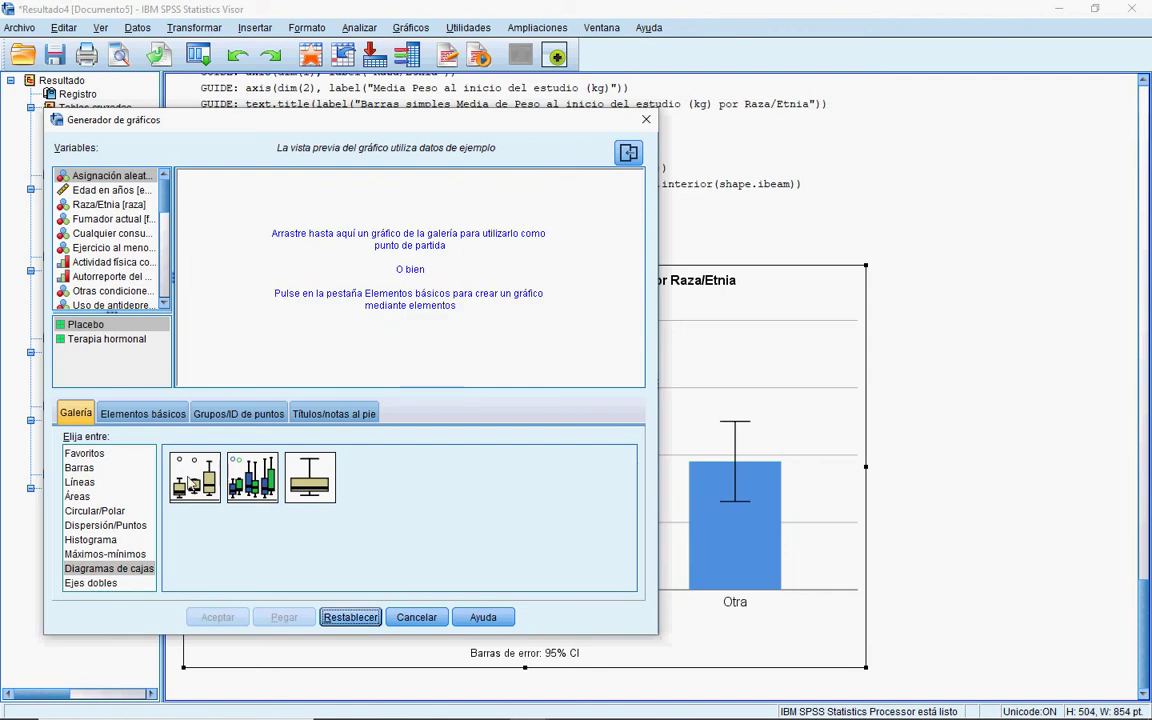
pyautogui.click(193, 484)
pyautogui.moveTo(193, 484); pyautogui.dragTo(365, 262)
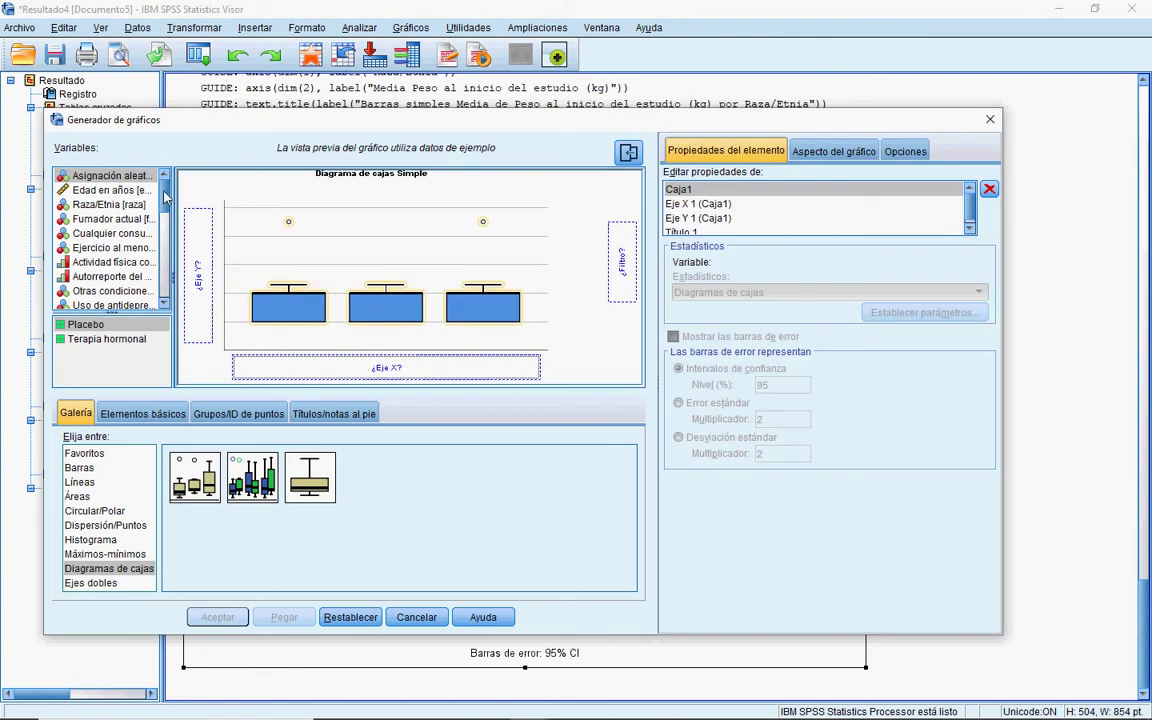
# Assign Raza/Etnia to the boxplot's X axis and Peso al inicio del estudio to its Y axis, and generate it.
pyautogui.moveTo(104, 204); pyautogui.dragTo(380, 368)
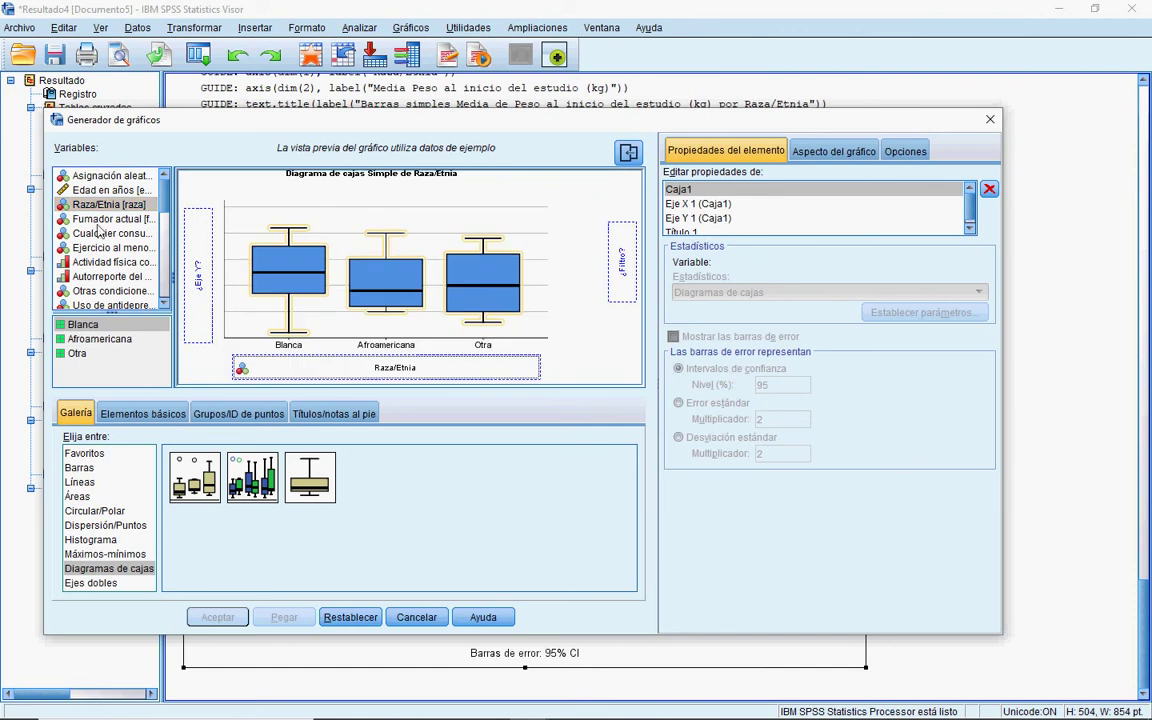
pyautogui.moveTo(158, 178); pyautogui.dragTo(200, 252)
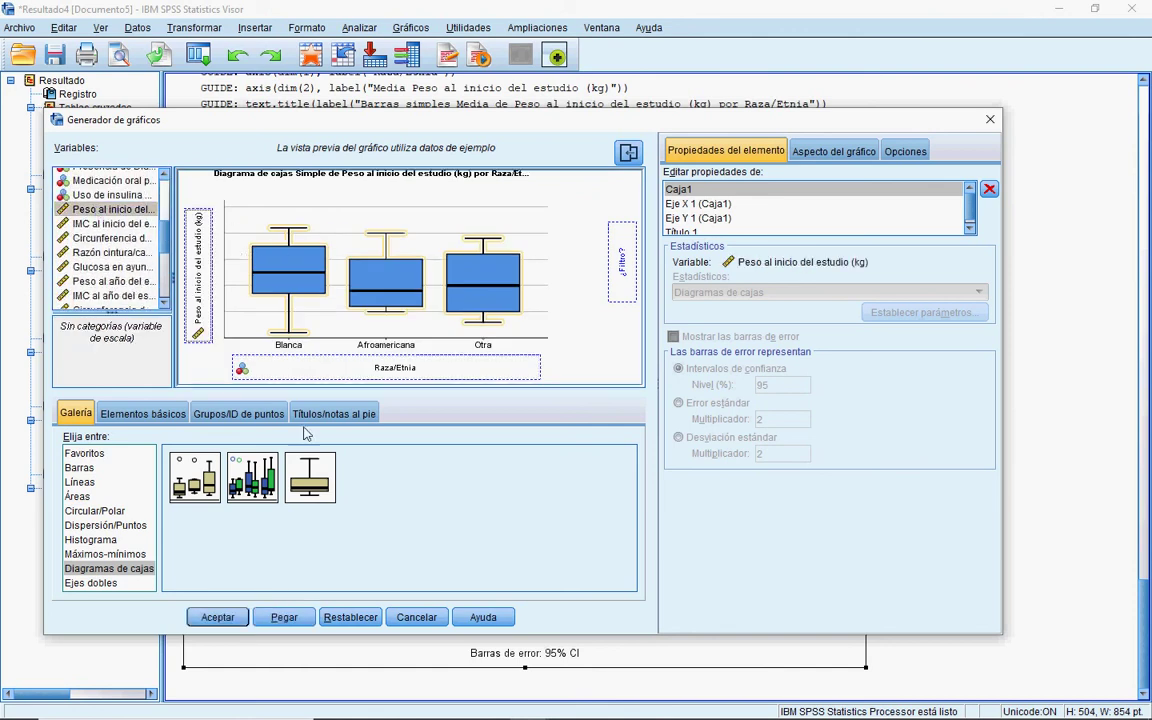
pyautogui.click(219, 617)
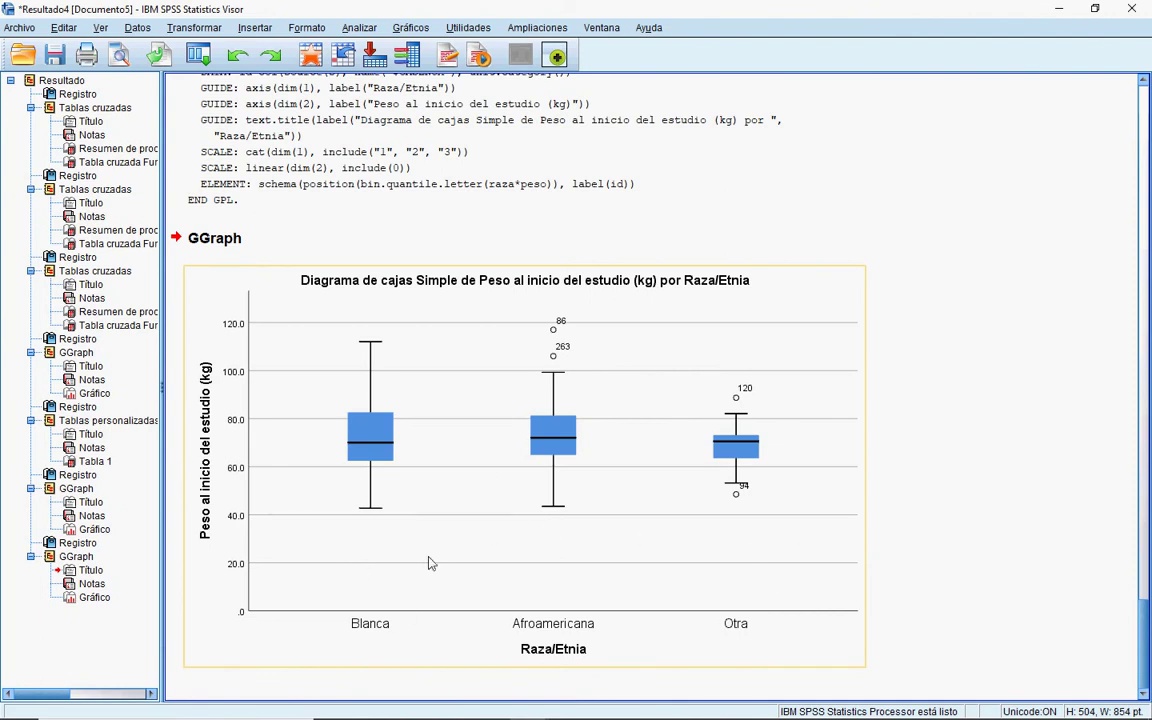
# Edit the weight boxplot so its Y axis scale minimum is 40, apply it and close the chart editor.
pyautogui.click(689, 429)
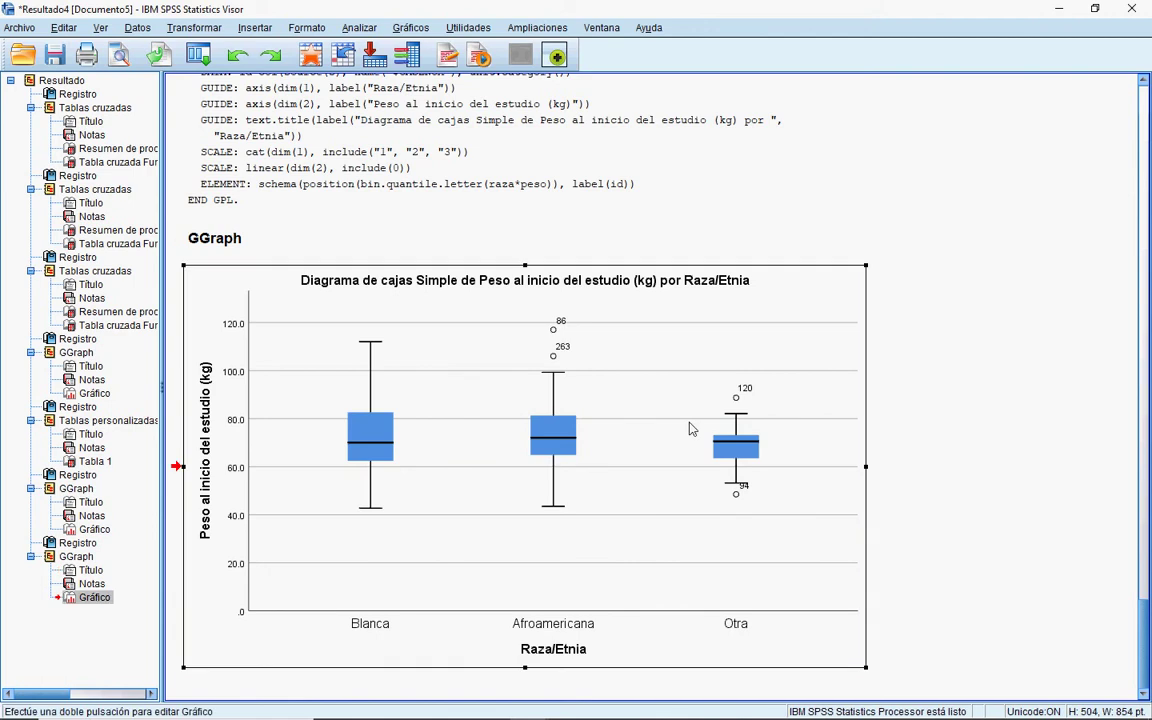
pyautogui.doubleClick(689, 429)
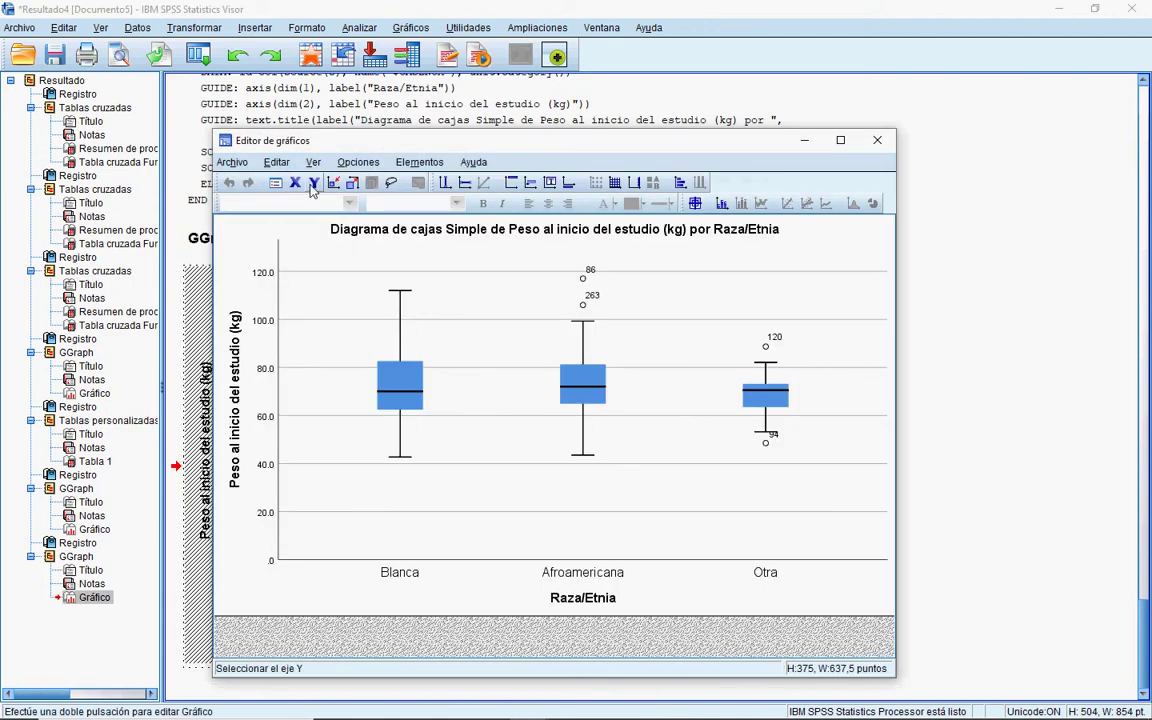
pyautogui.click(312, 185)
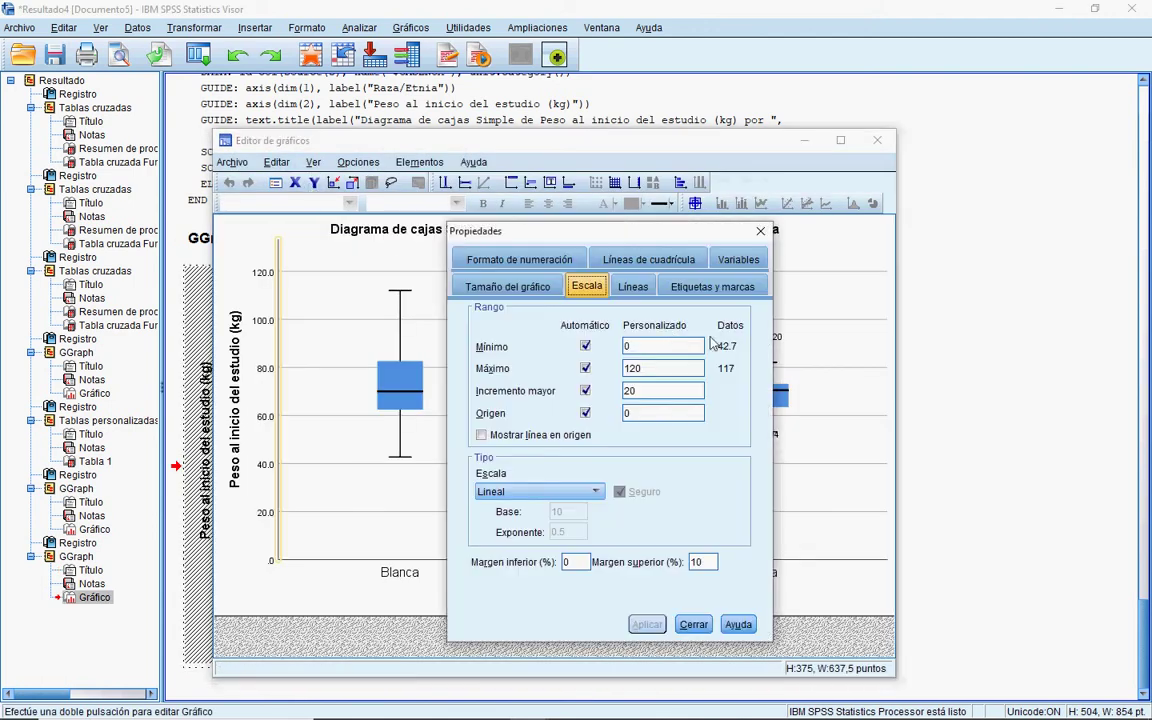
pyautogui.moveTo(580, 230); pyautogui.dragTo(594, 182)
pyautogui.click(610, 300)
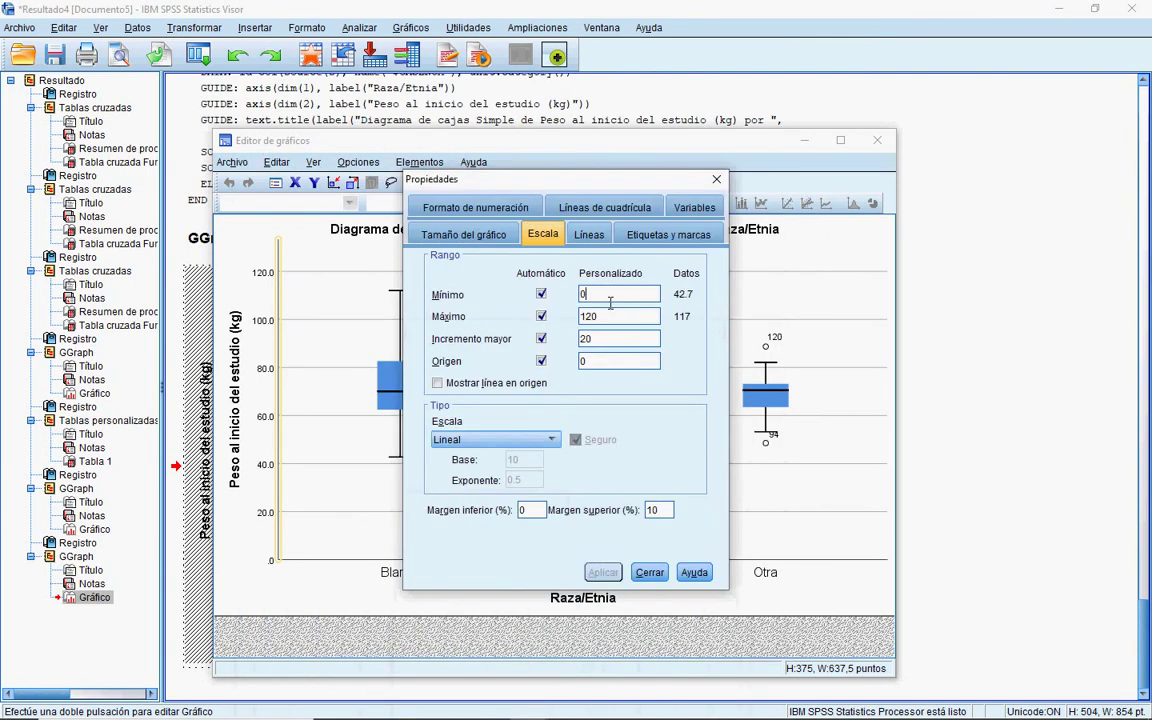
pyautogui.press('BackSpace')
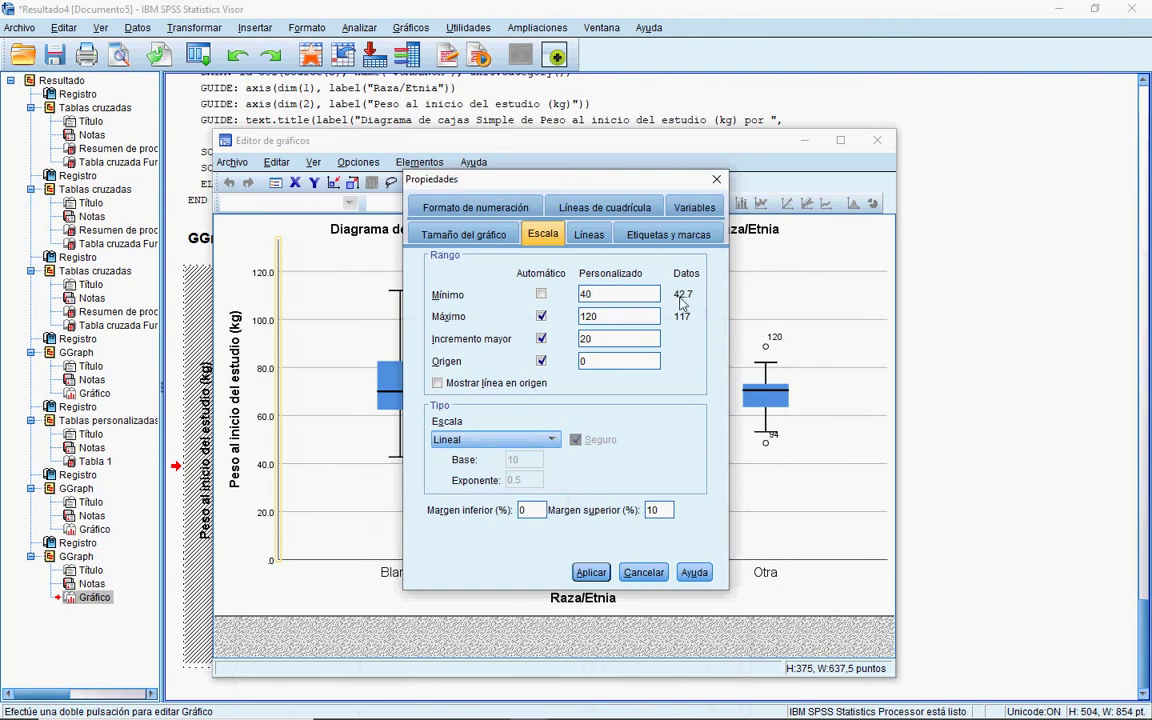
pyautogui.click(590, 575)
pyautogui.press('Escape')
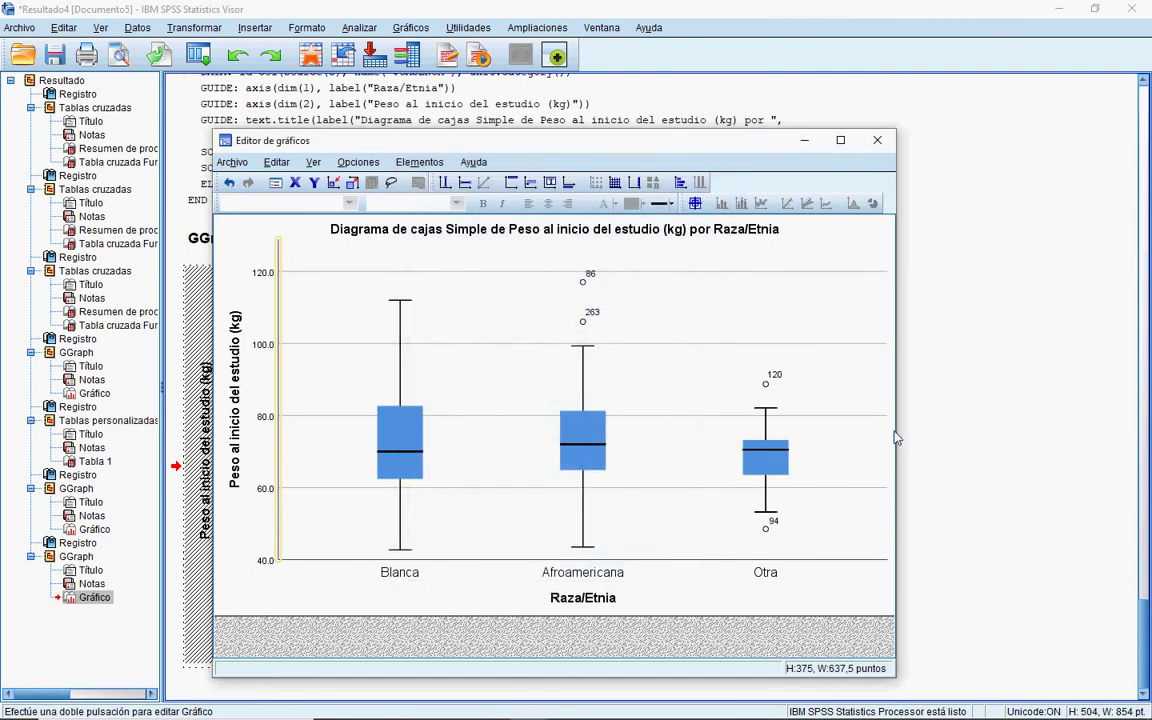
pyautogui.click(876, 142)
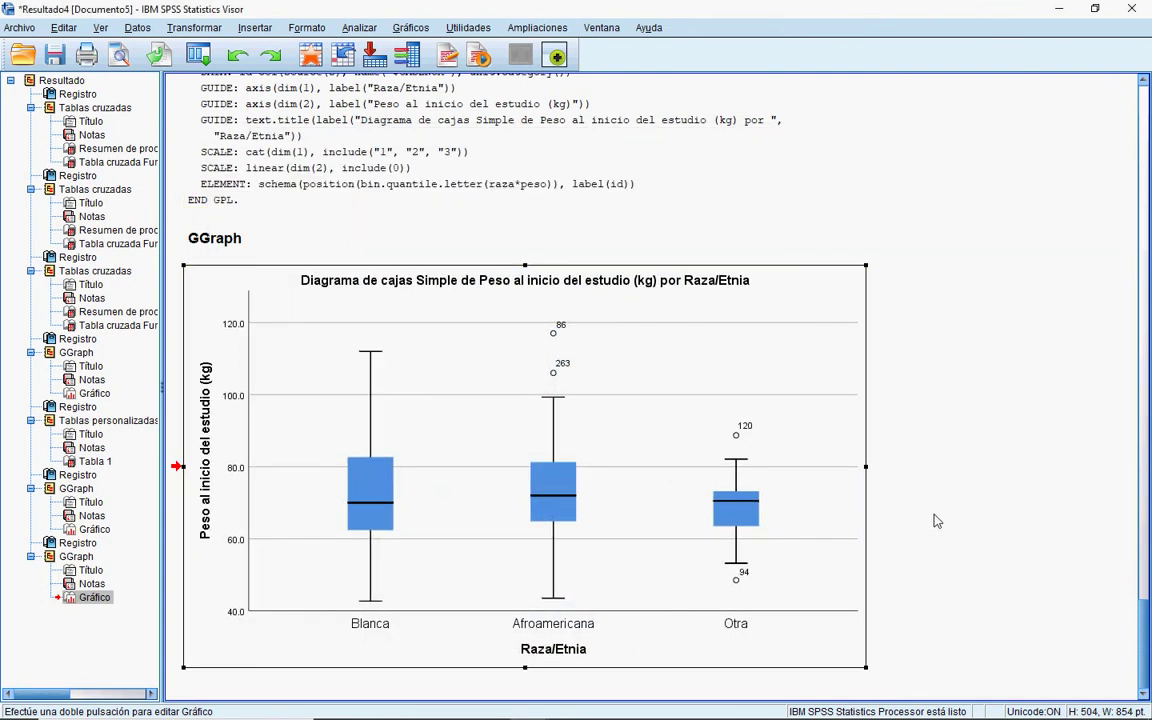